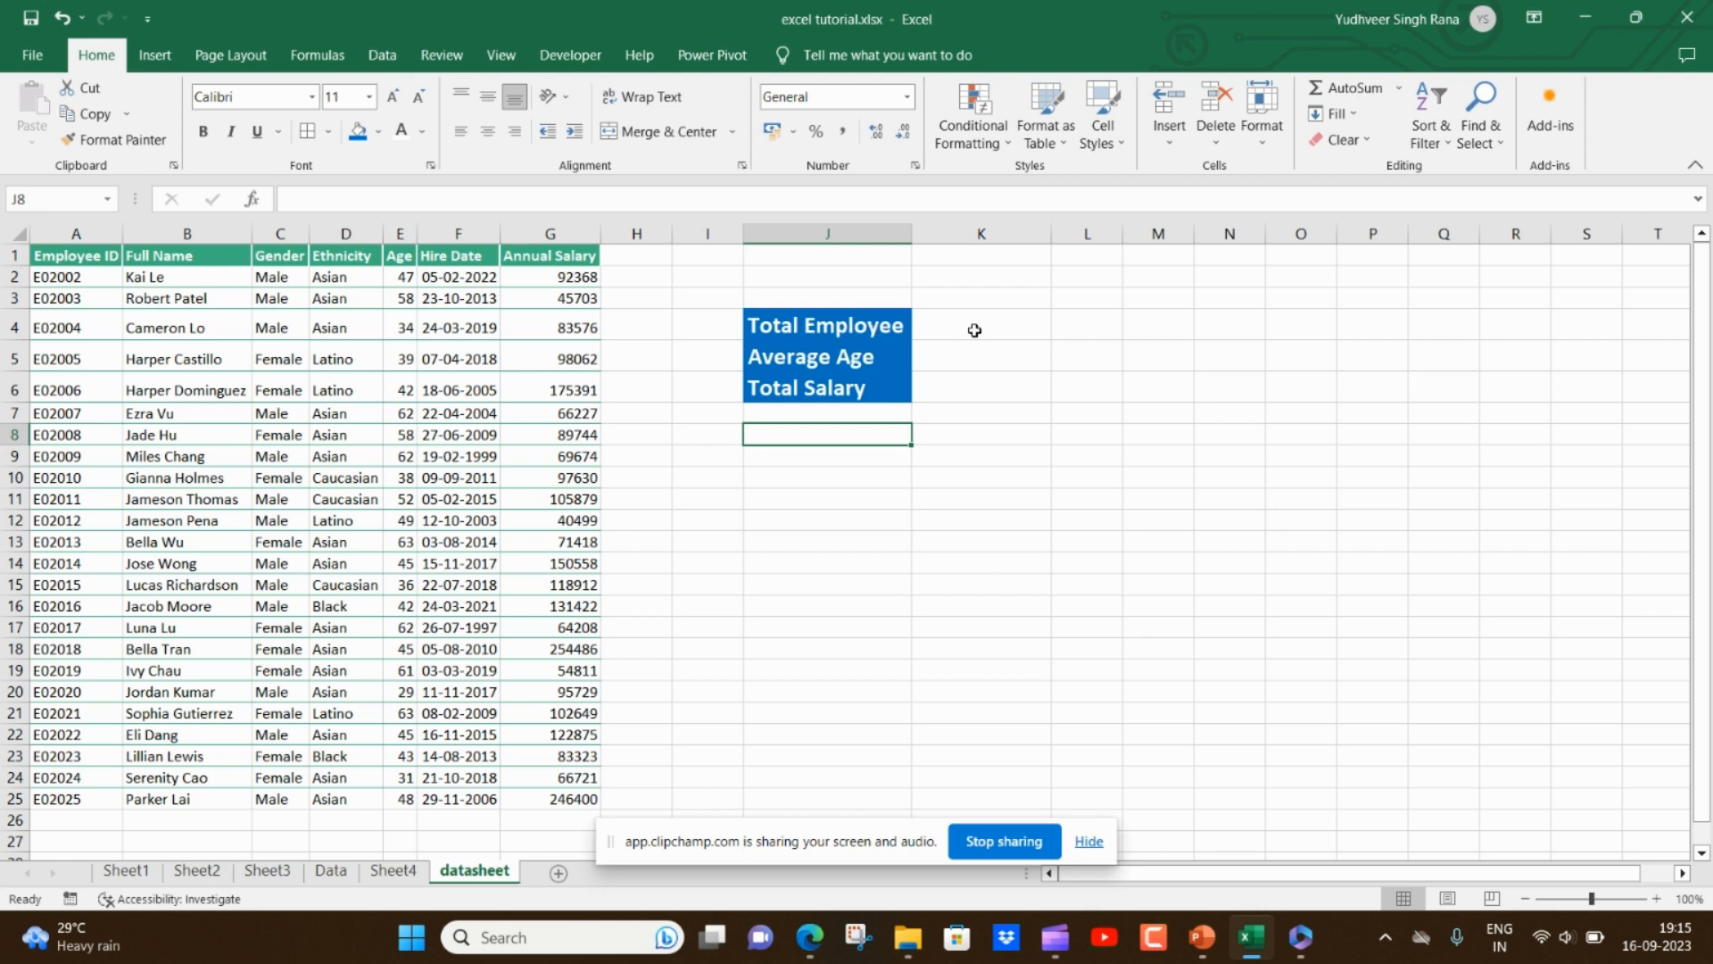
{"action": "left_click_drag", "start_coordinate": [558, 280], "coordinate": [575, 785]}
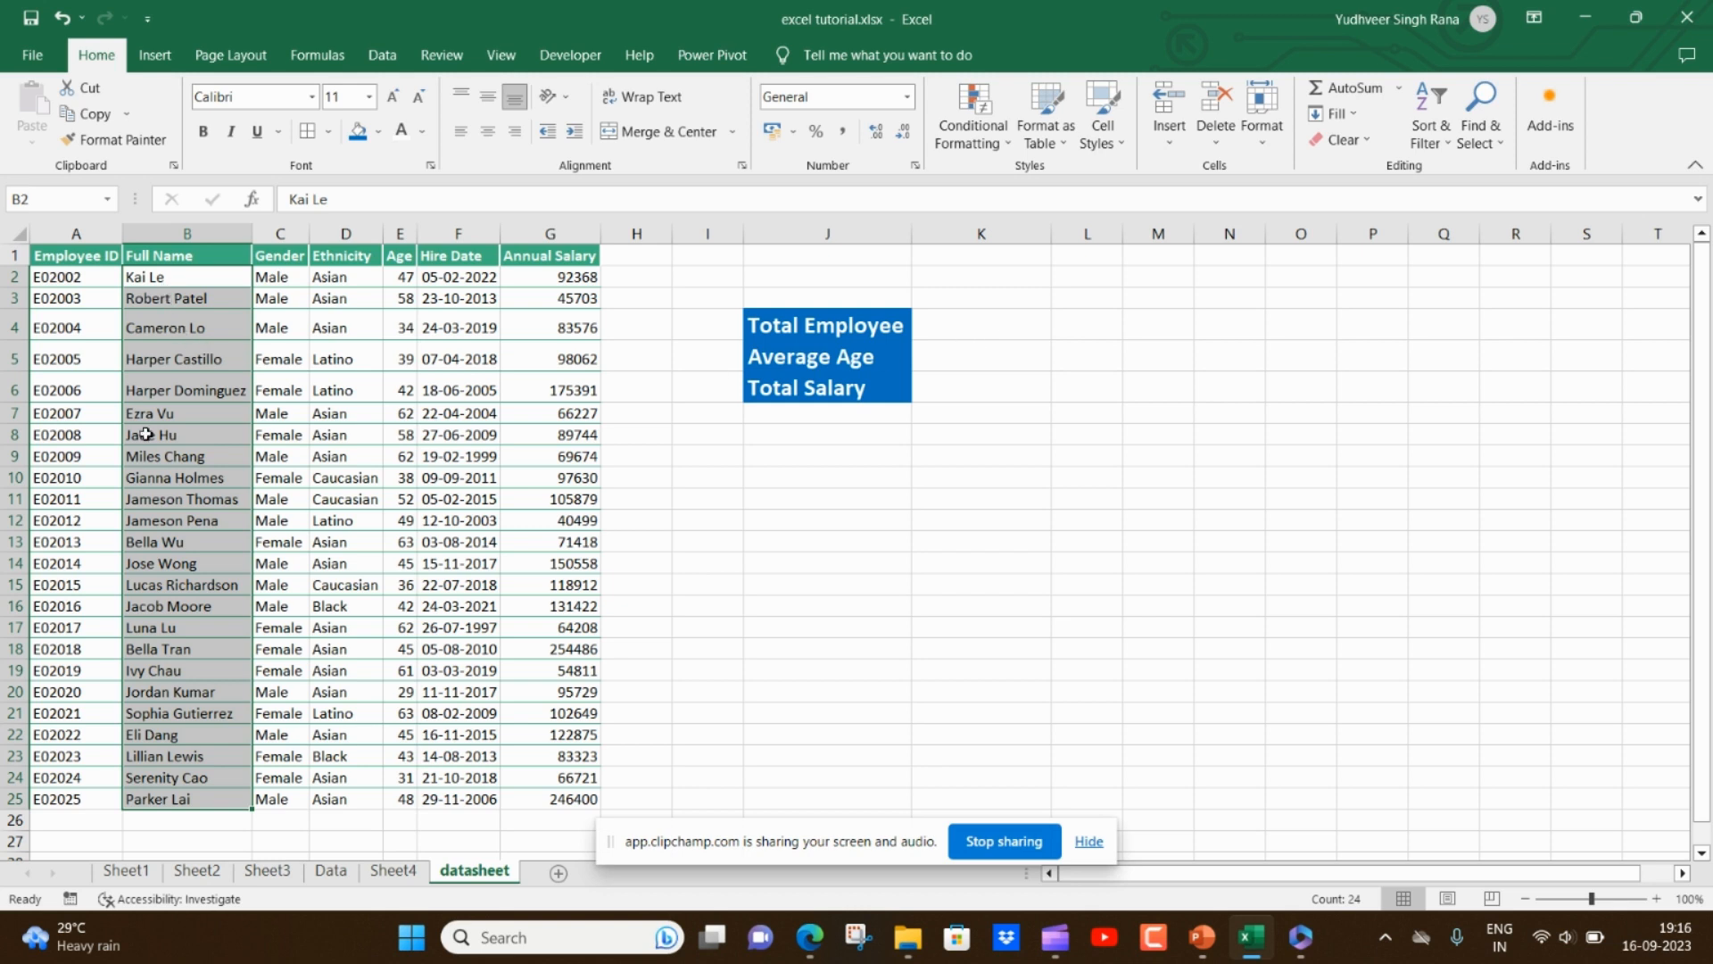
{"action": "left_click", "coordinate": [956, 327]}
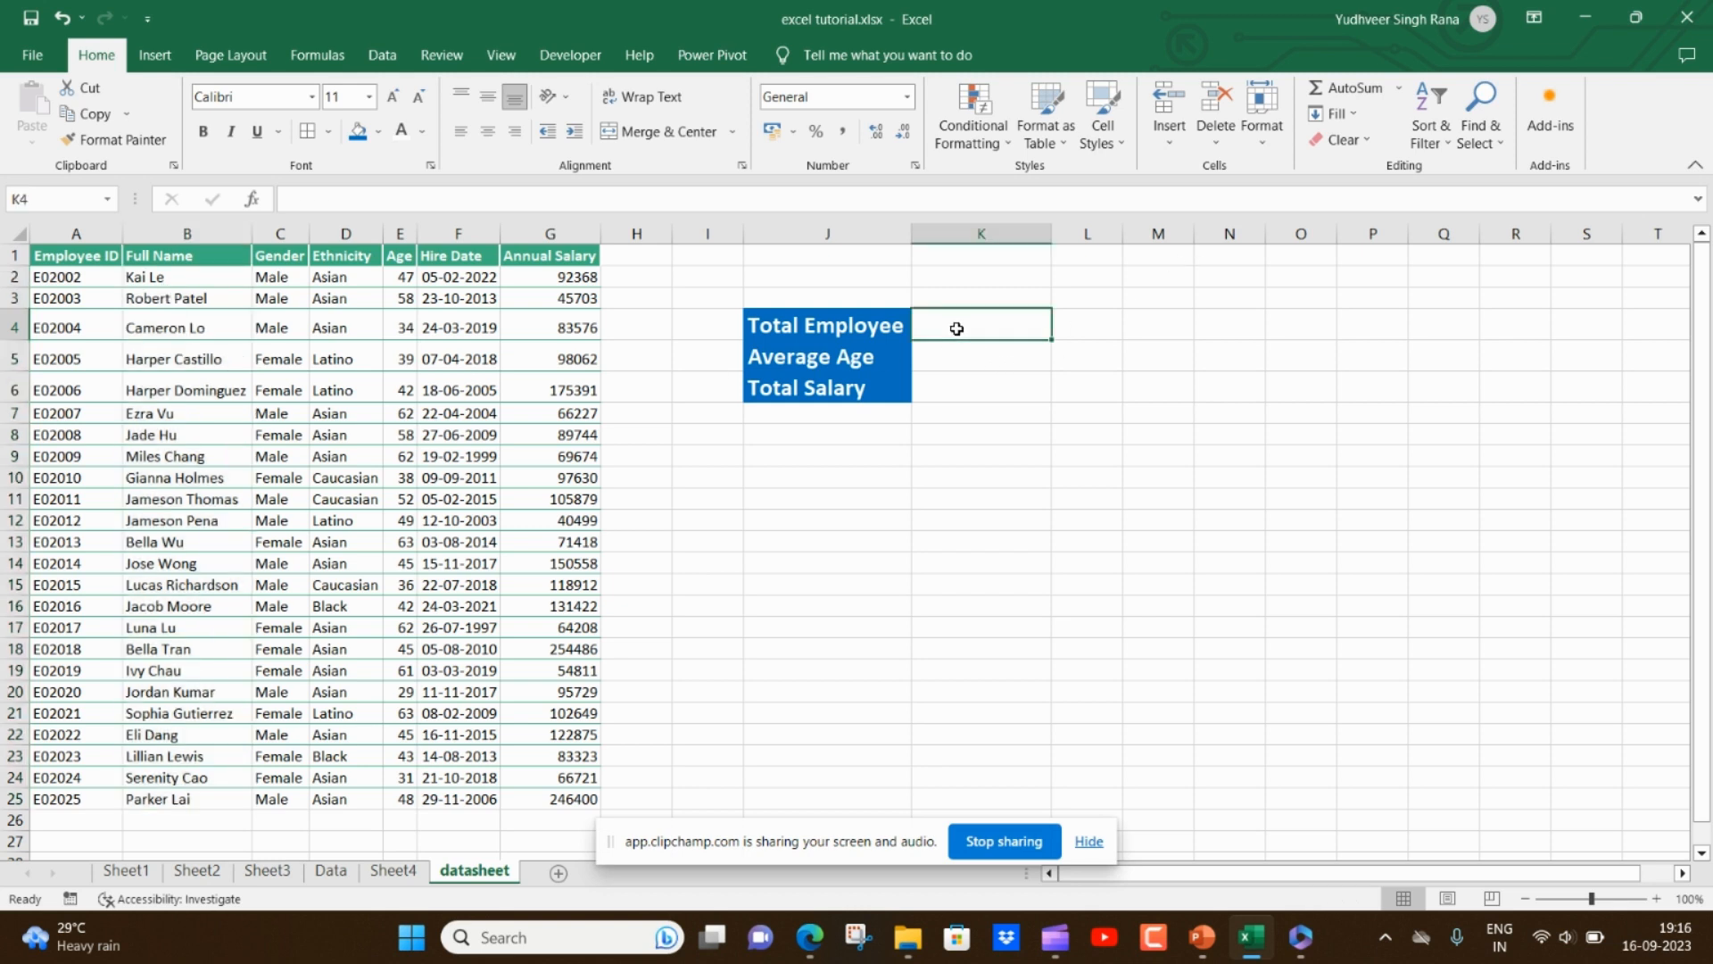
{"action": "type", "text": "="}
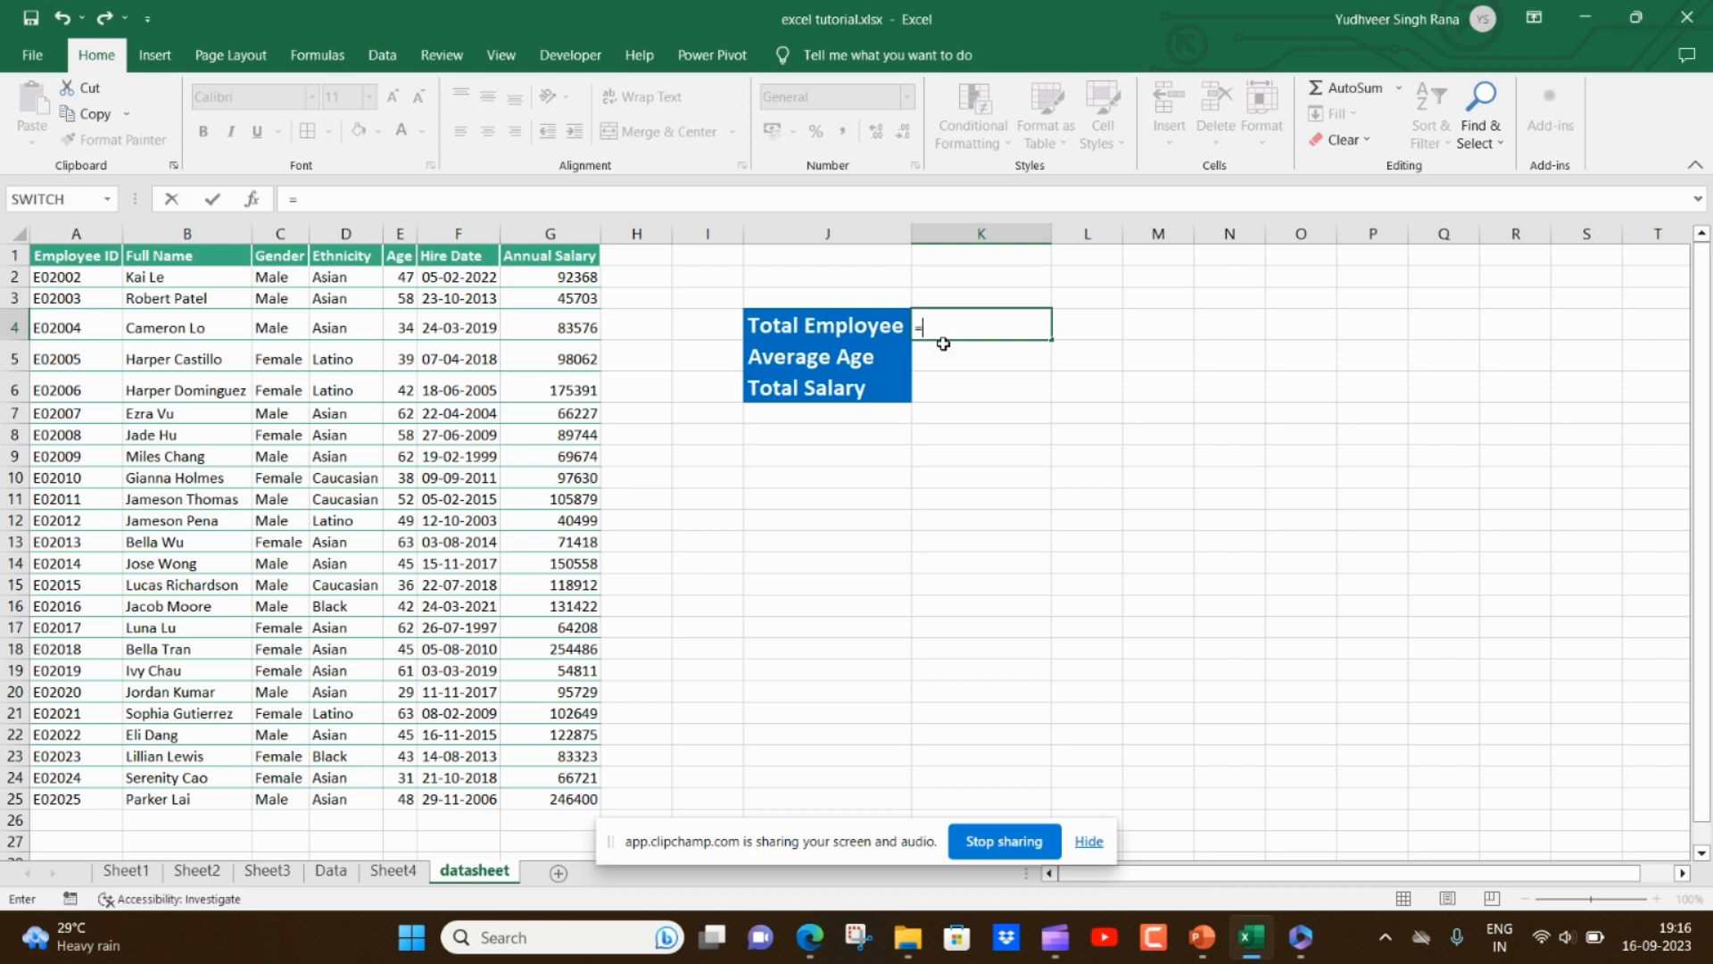
{"action": "key", "text": "Escape"}
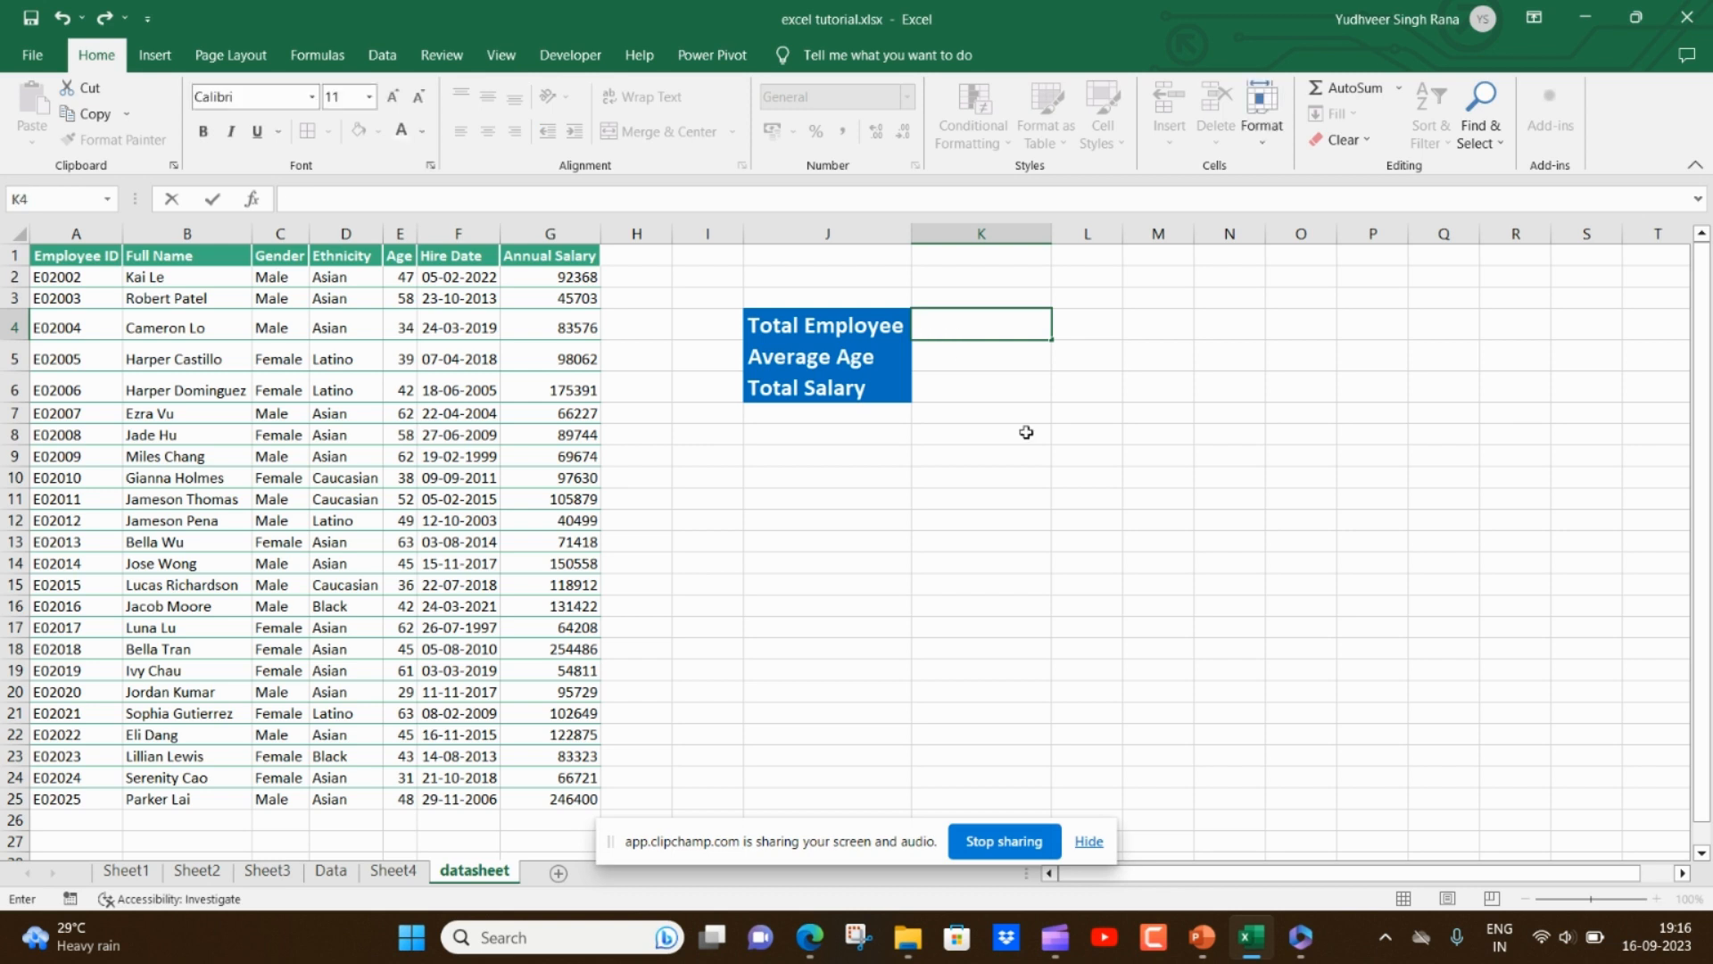
{"action": "left_click", "coordinate": [1025, 433]}
- Enter a COUNTA formula in K4 counting the Full Name entries B2:B25 for Total Employee
{"action": "left_click", "coordinate": [956, 324]}
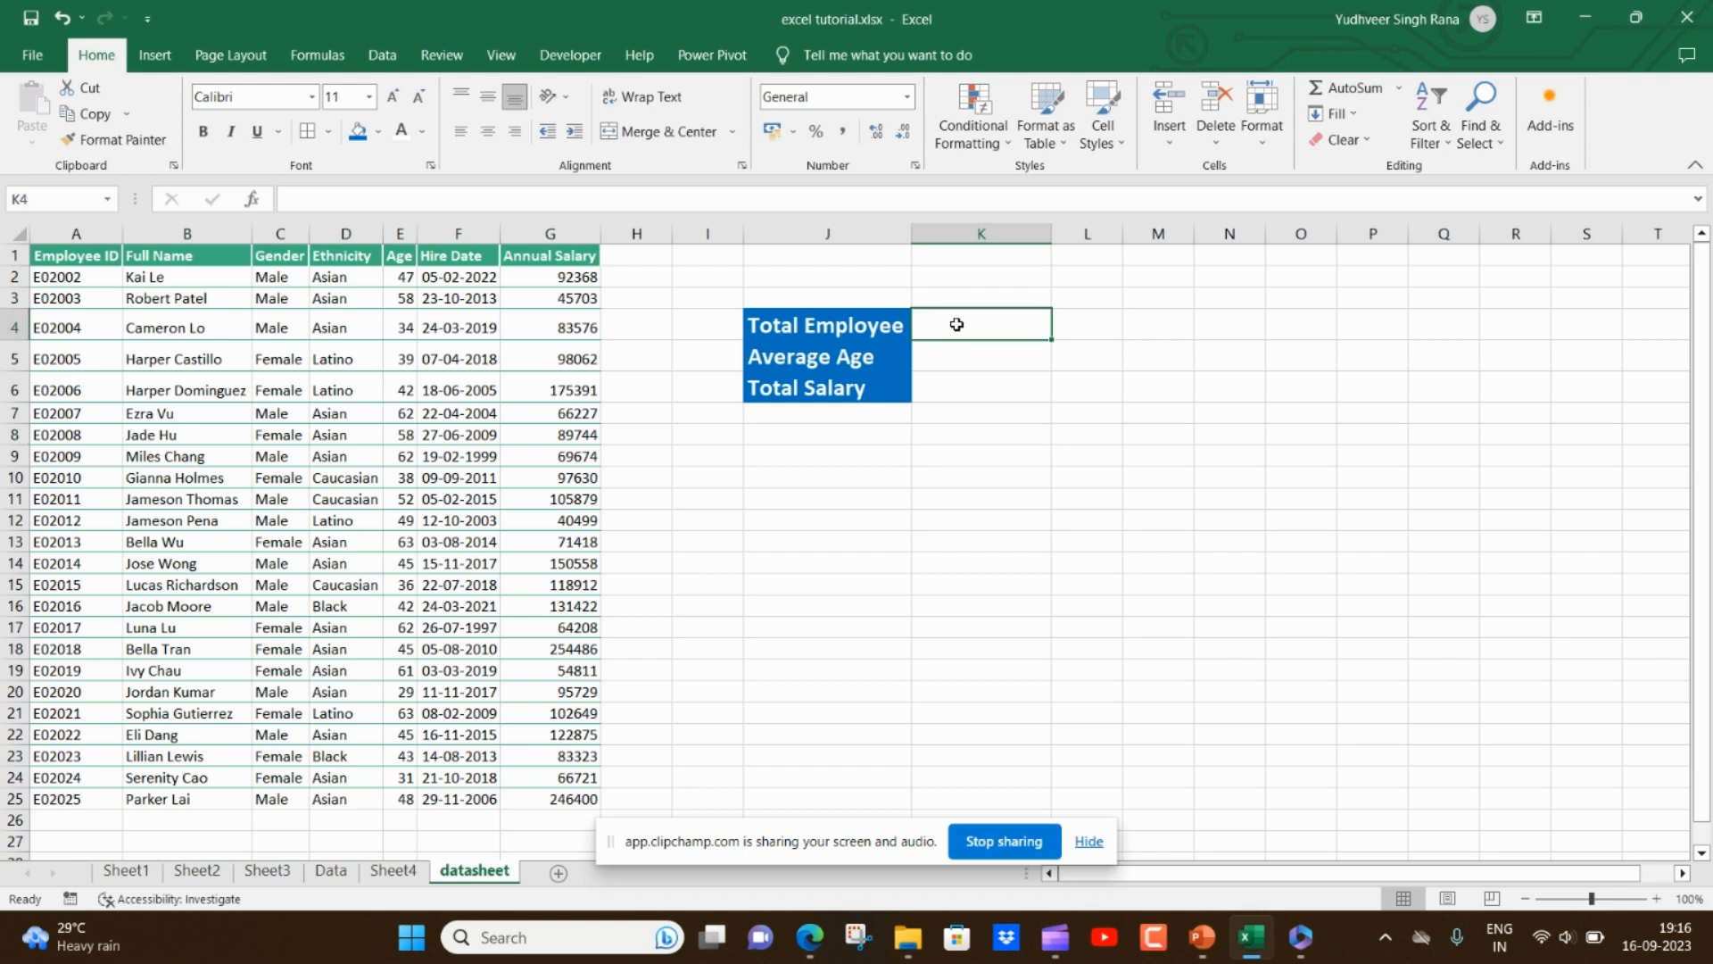
{"action": "type", "text": "=co"}
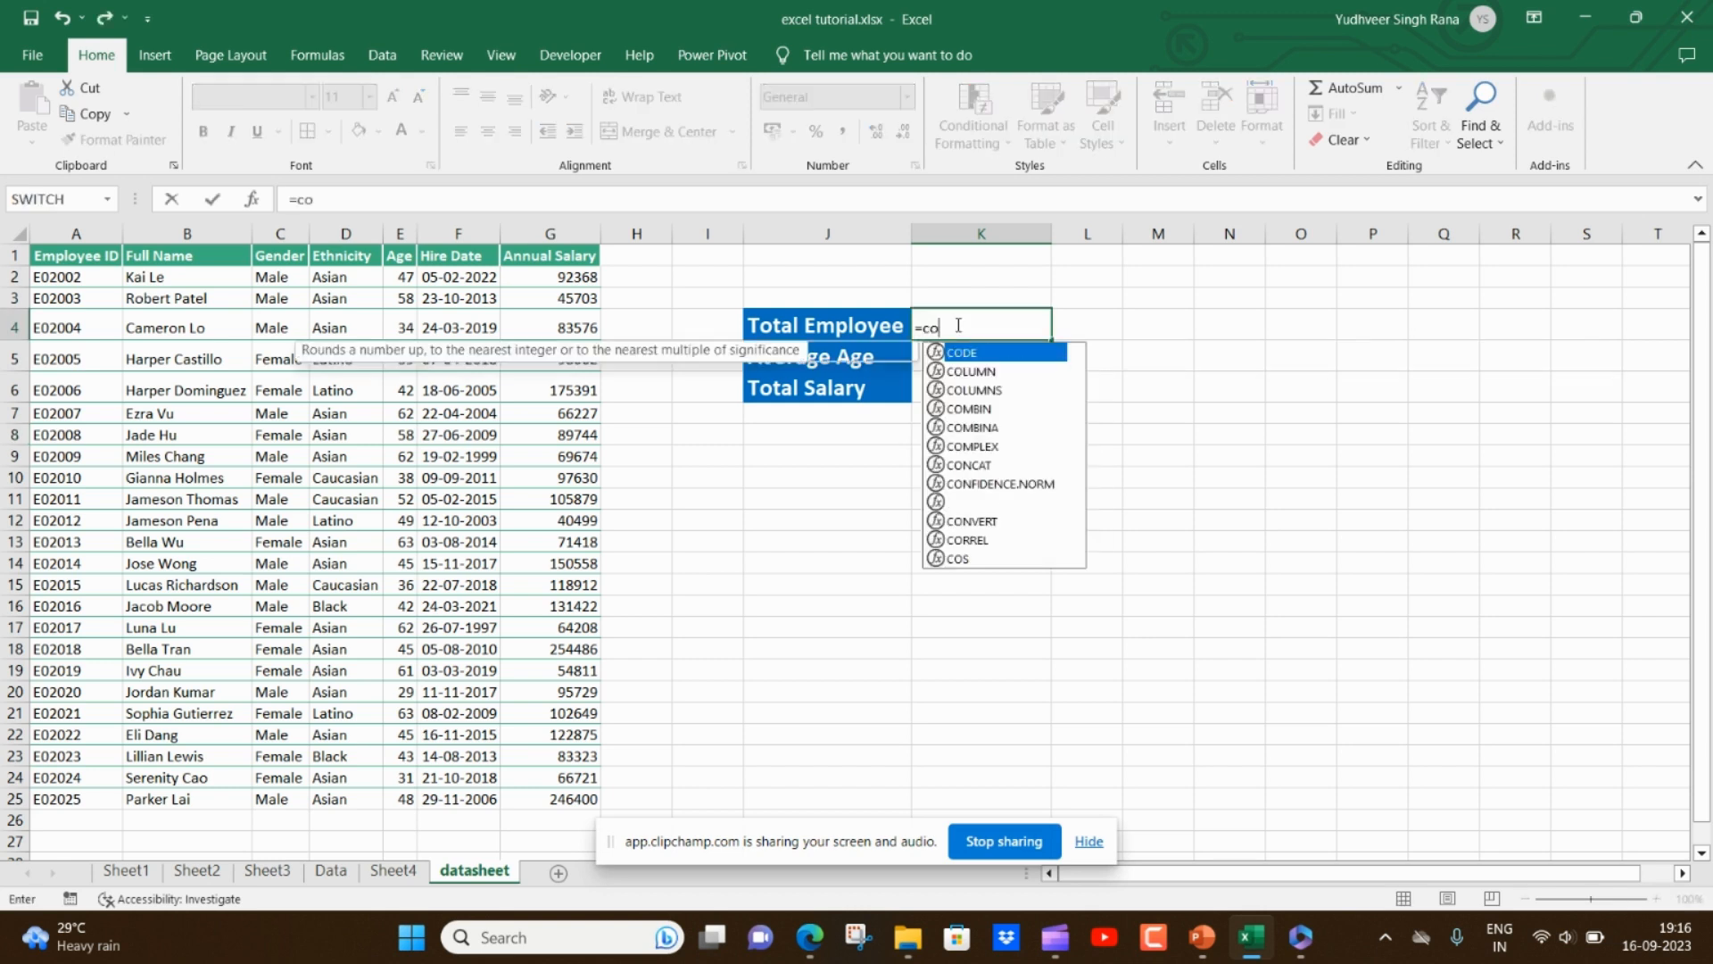
{"action": "type", "text": "una"}
{"action": "key", "text": "Tab"}
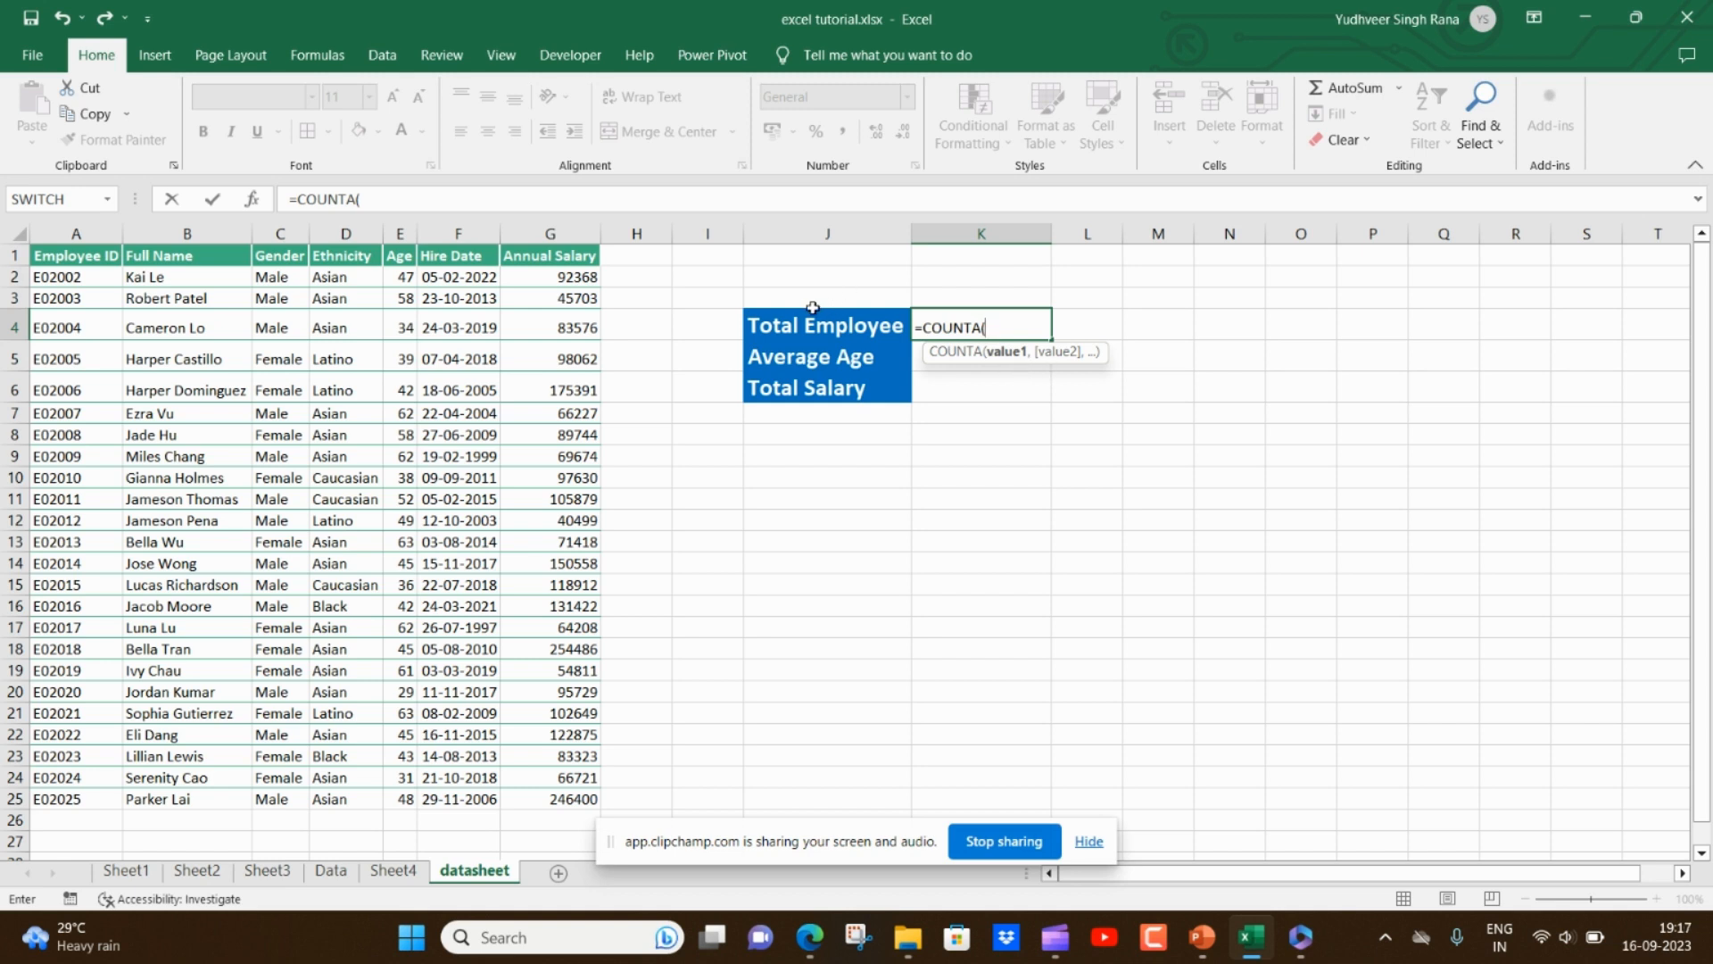
{"action": "left_click", "coordinate": [217, 282]}
{"action": "left_click_drag", "start_coordinate": [217, 282], "coordinate": [198, 800]}
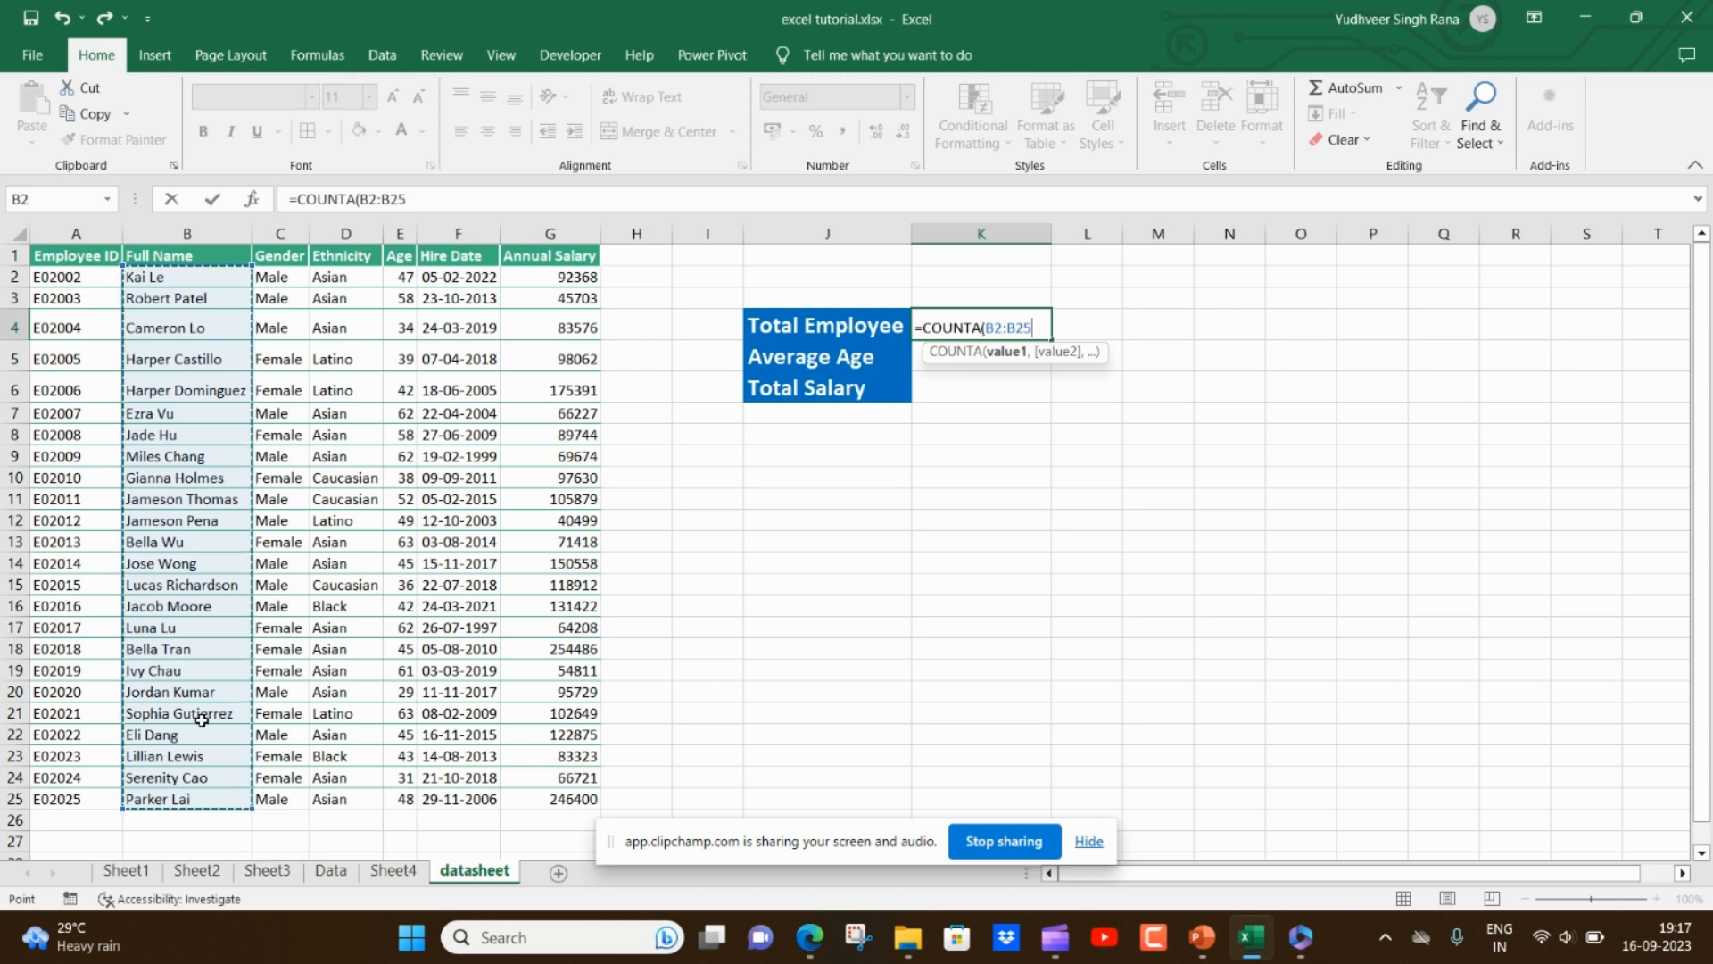
{"action": "key", "text": "Return"}
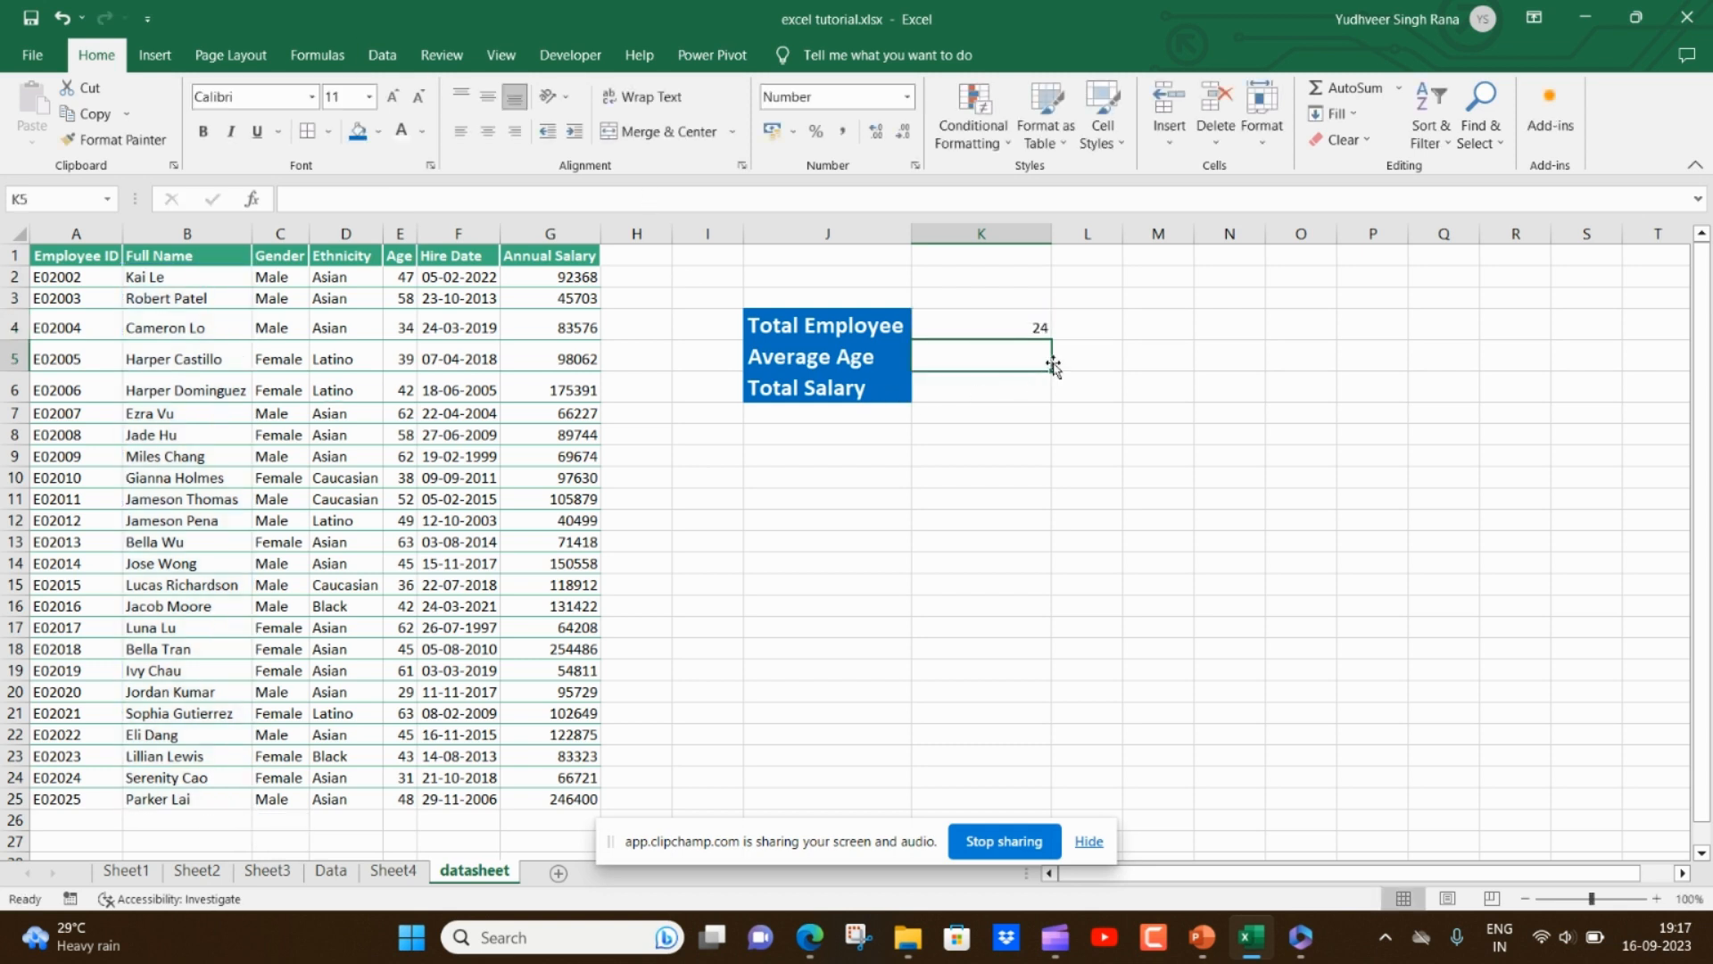
- Enter a COUNTA formula in L4 counting the Annual Salary entries G2:G25
{"action": "left_click", "coordinate": [1091, 328]}
{"action": "type", "text": "=coun"}
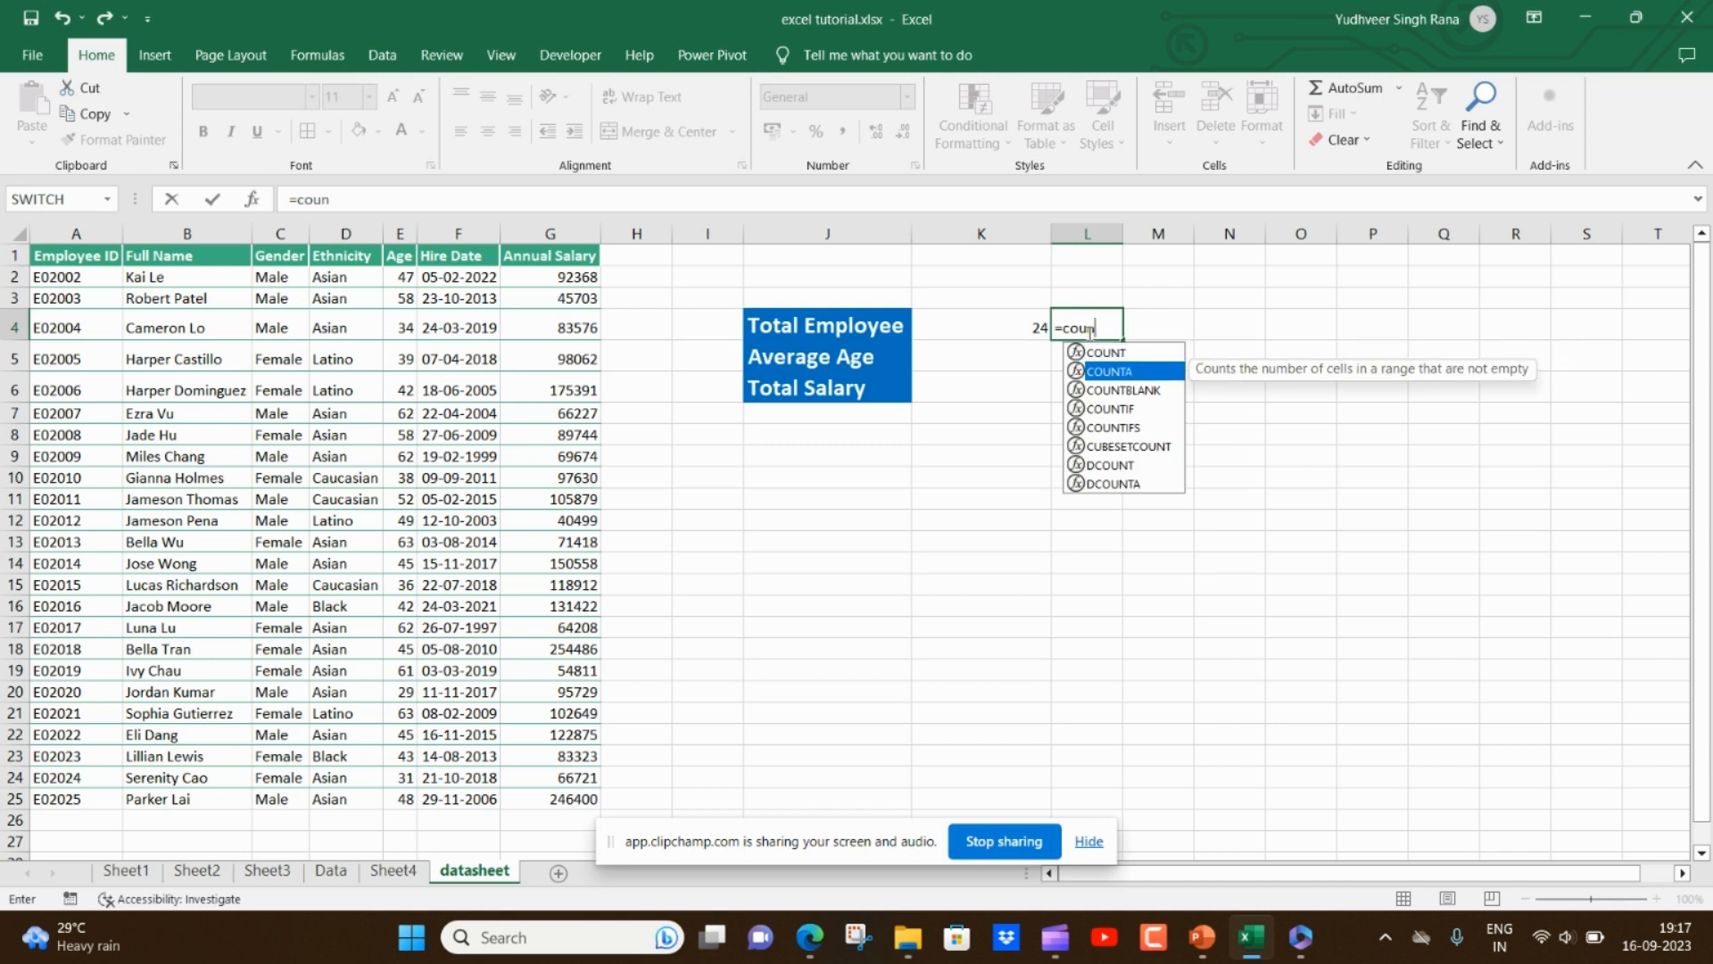
{"action": "key", "text": "Tab"}
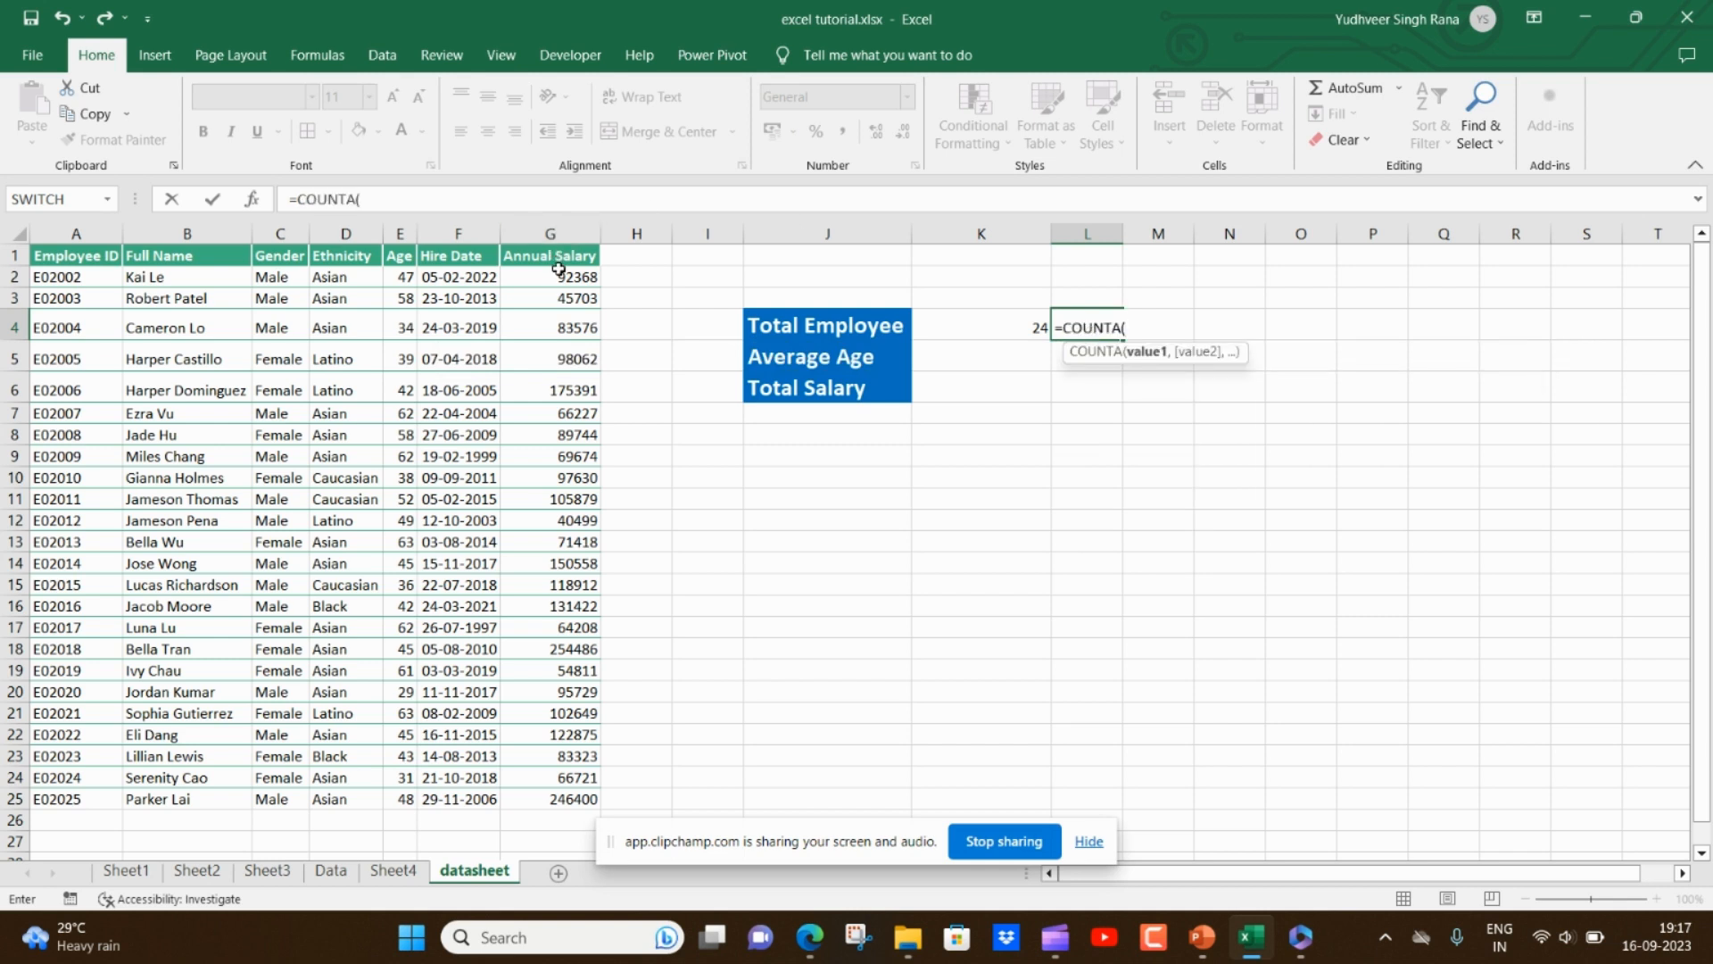
{"action": "left_click_drag", "start_coordinate": [558, 268], "coordinate": [537, 797]}
{"action": "key", "text": "Return"}
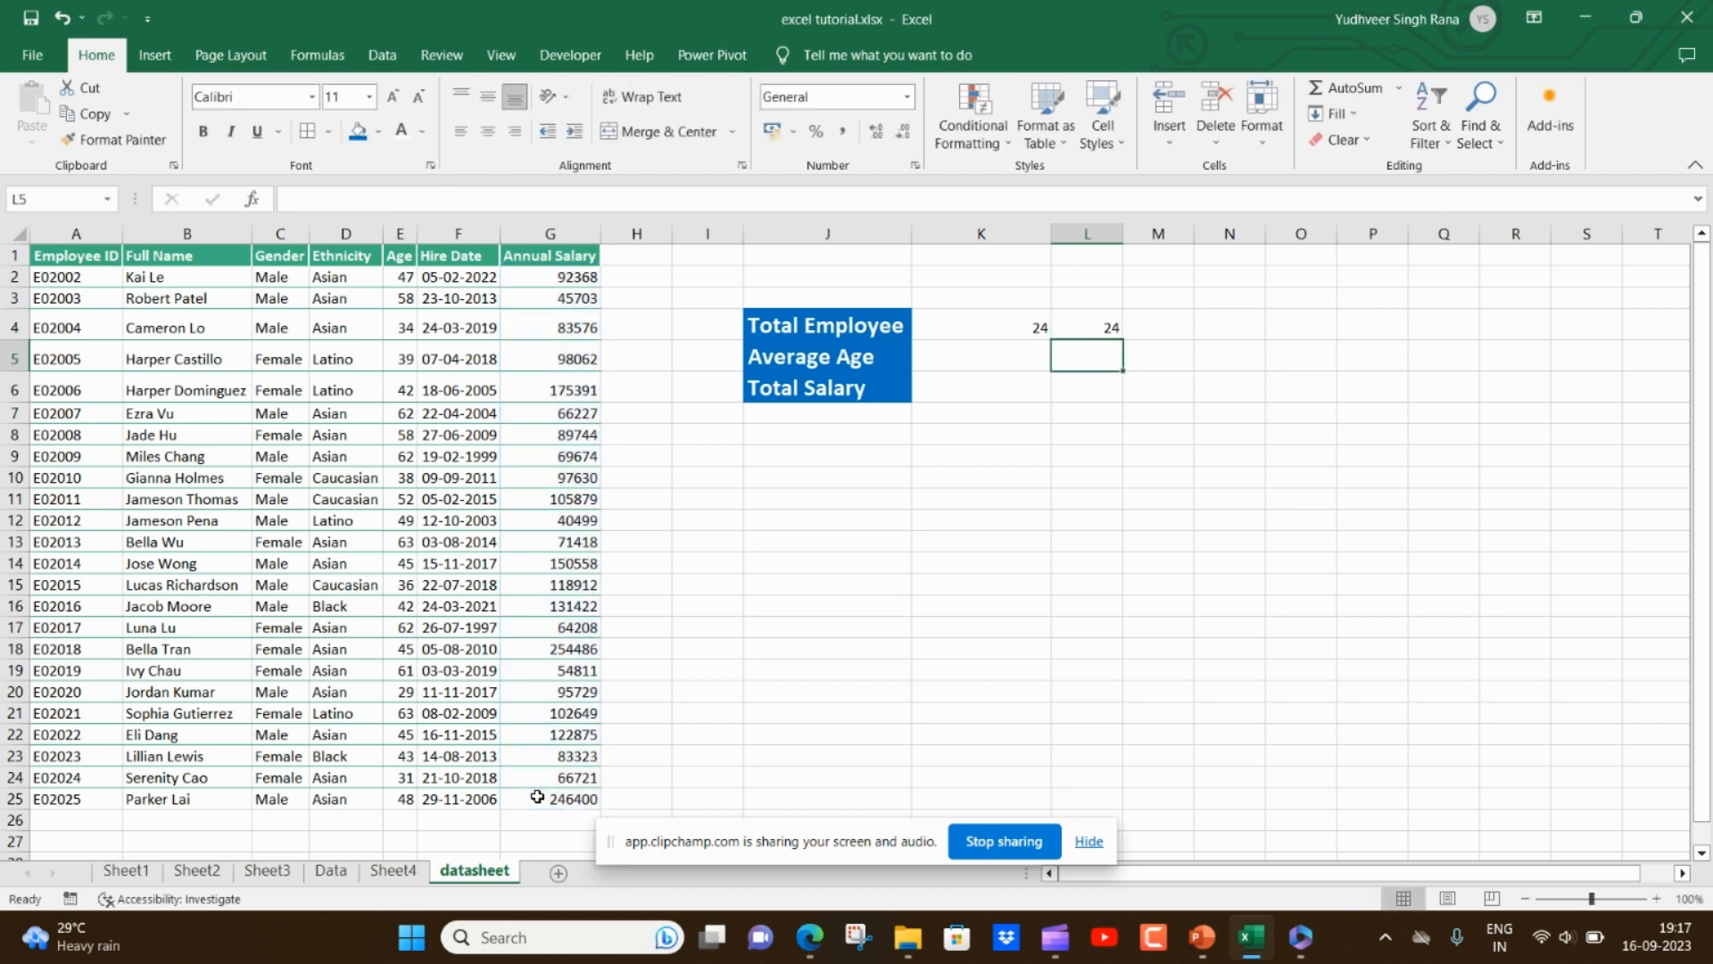
- Replace L4's formula with a COUNT formula over the Full Name range B2:B25
{"action": "key", "text": "Up"}
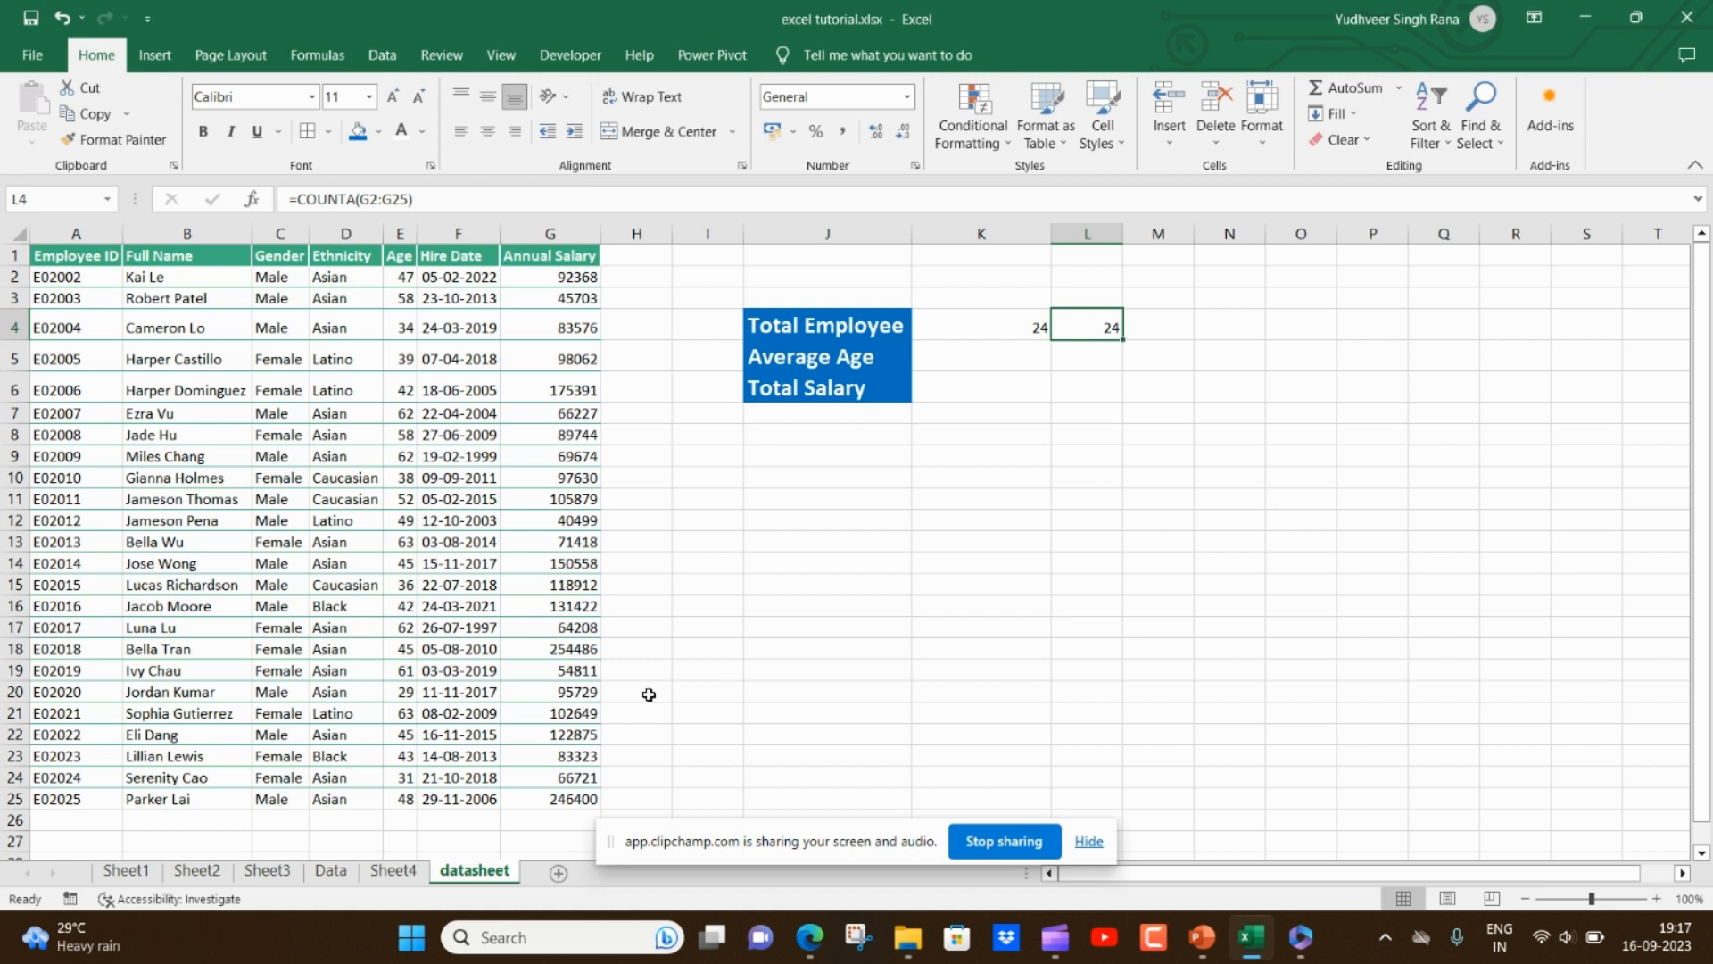
{"action": "type", "text": "=count"}
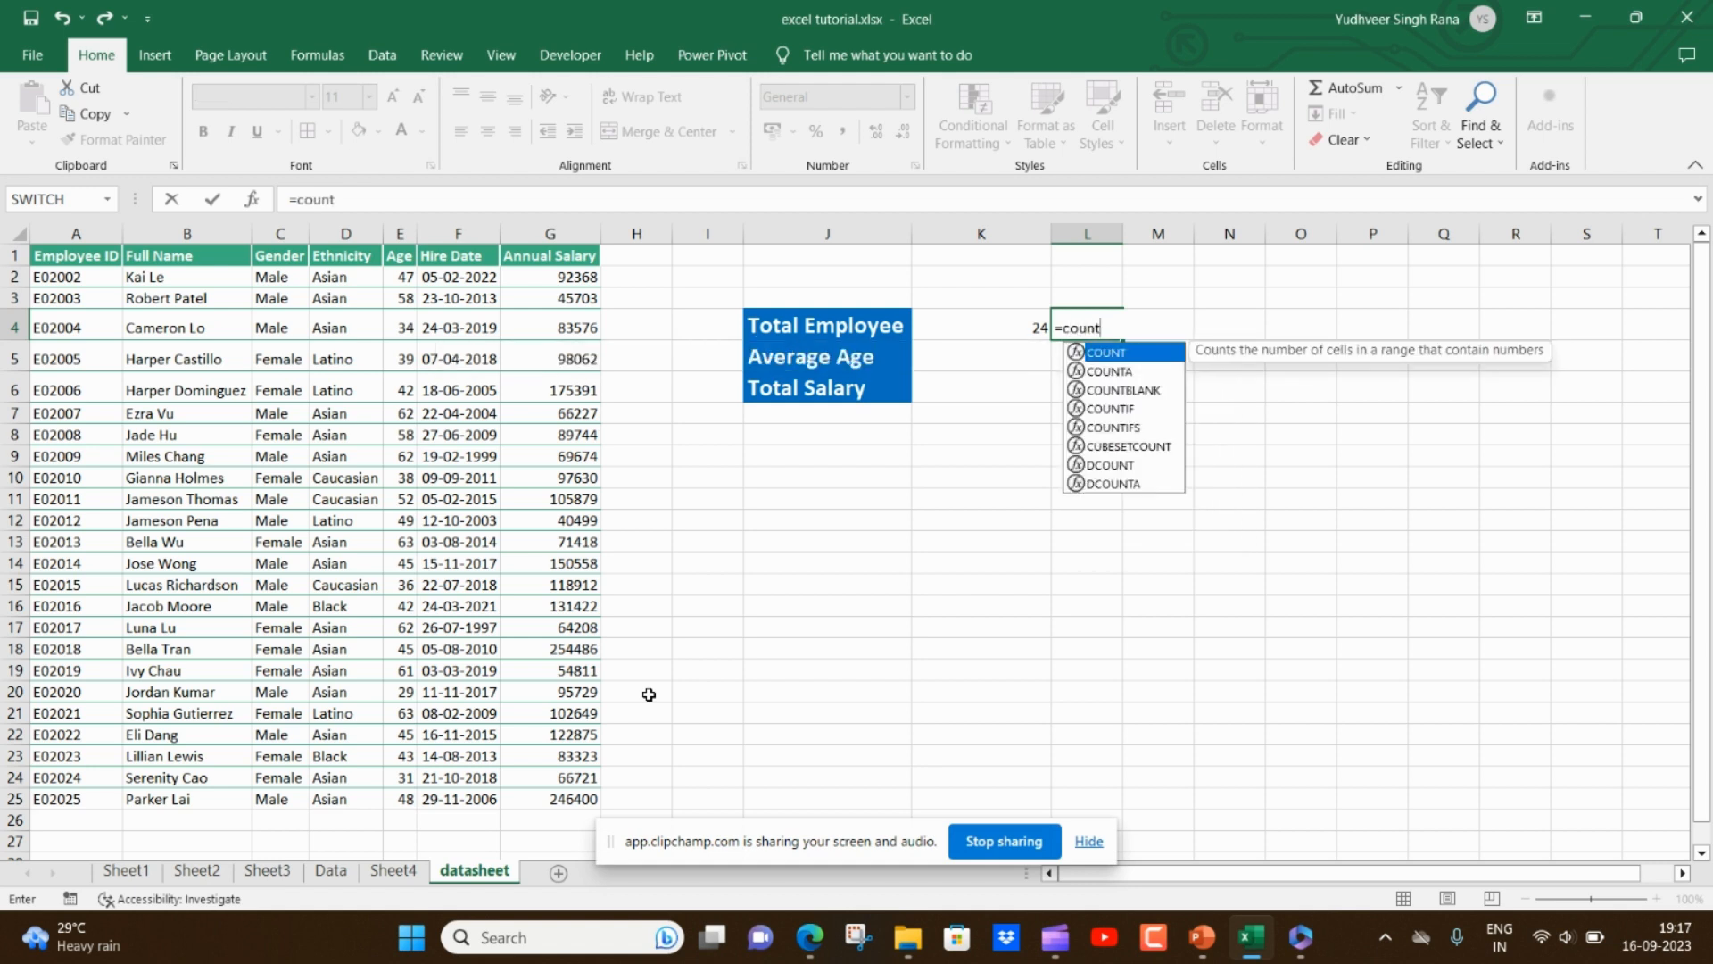
{"action": "key", "text": "Tab"}
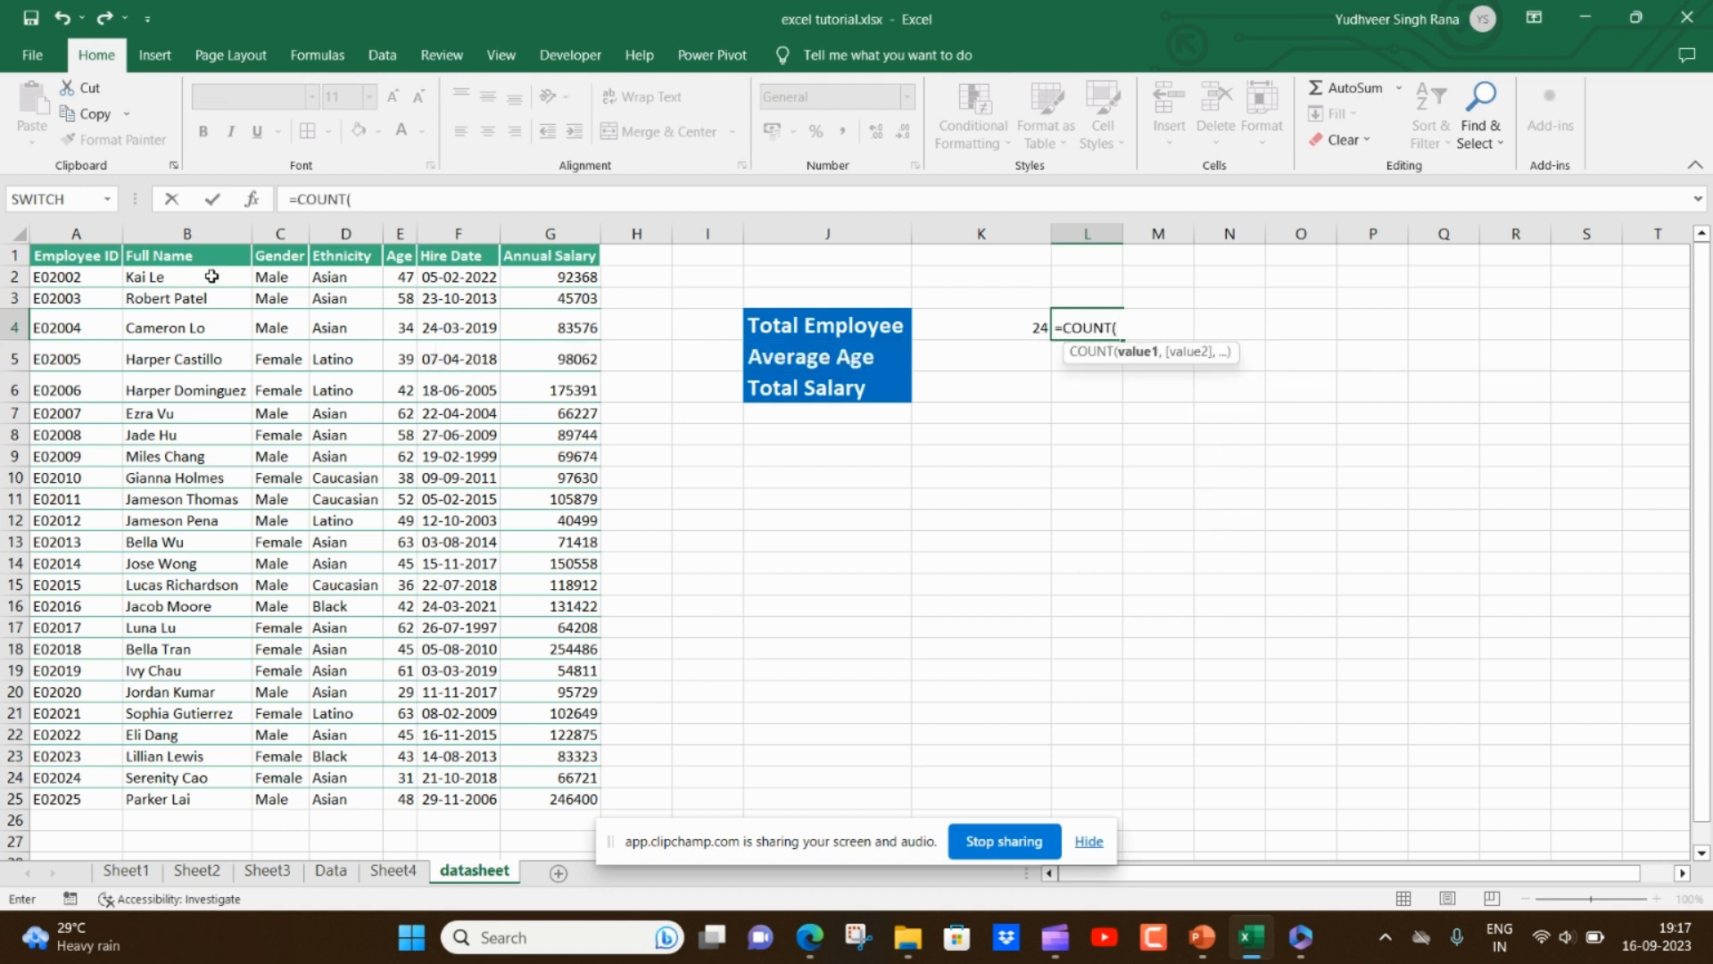
{"action": "left_click_drag", "start_coordinate": [212, 277], "coordinate": [166, 789]}
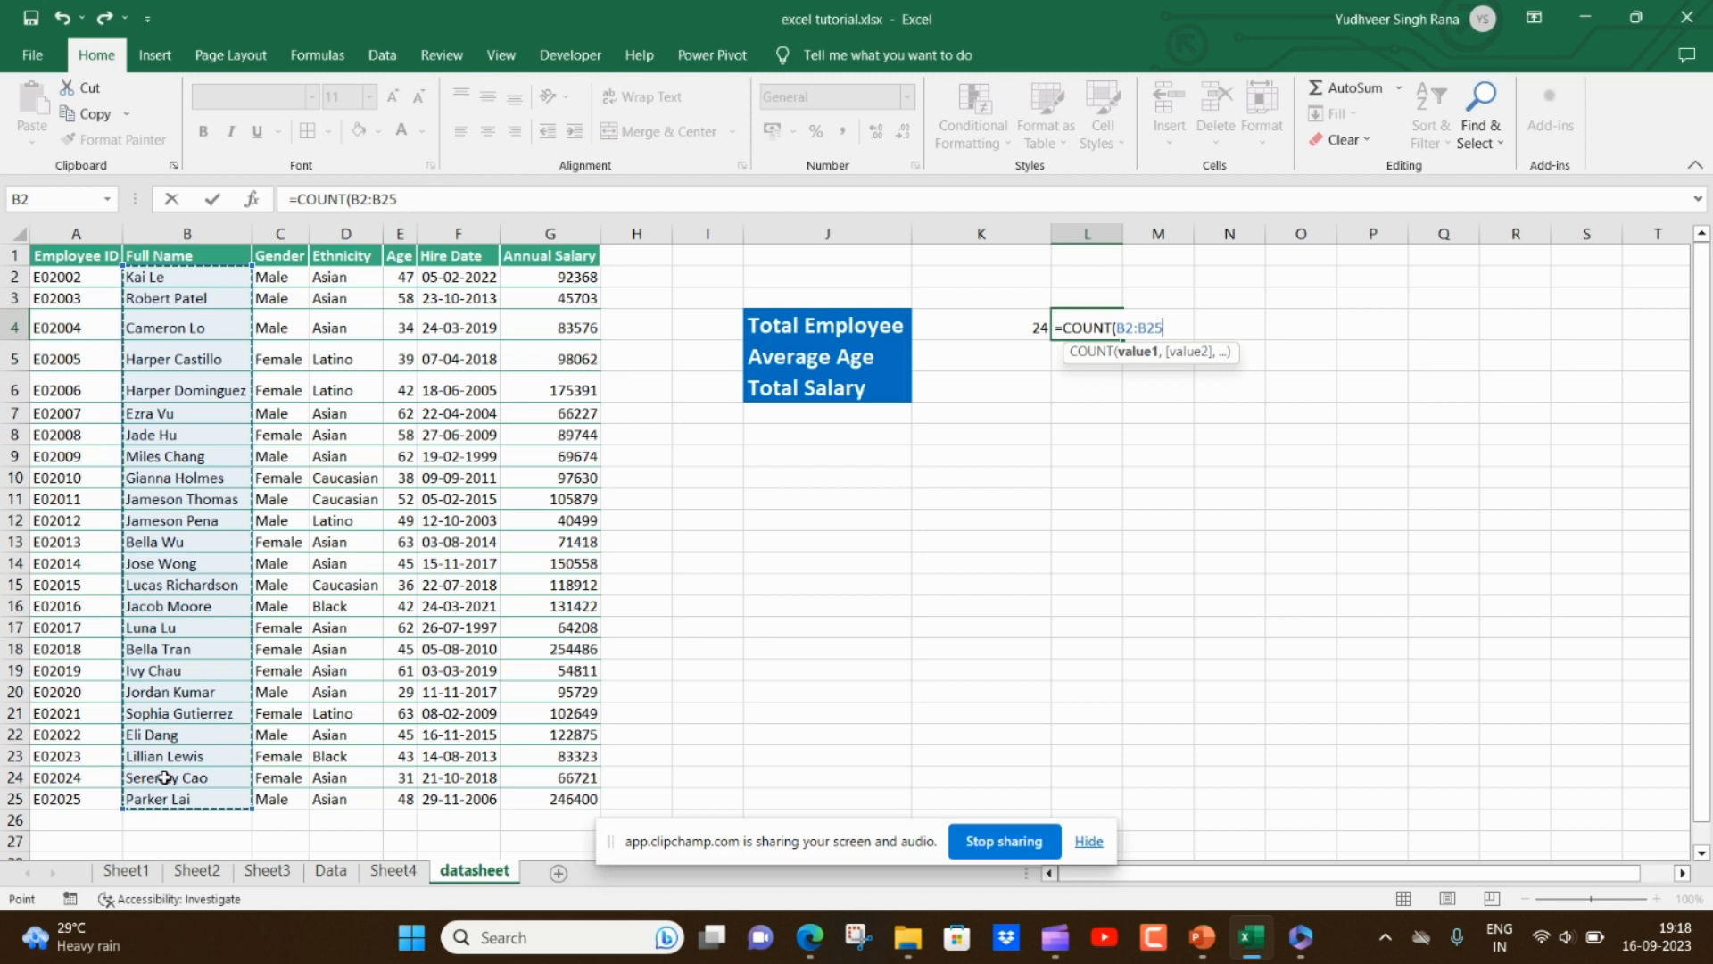
{"action": "key", "text": "Return"}
- Edit L4's COUNT formula so it counts the Annual Salary range G2:G25 instead
{"action": "key", "text": "Up"}
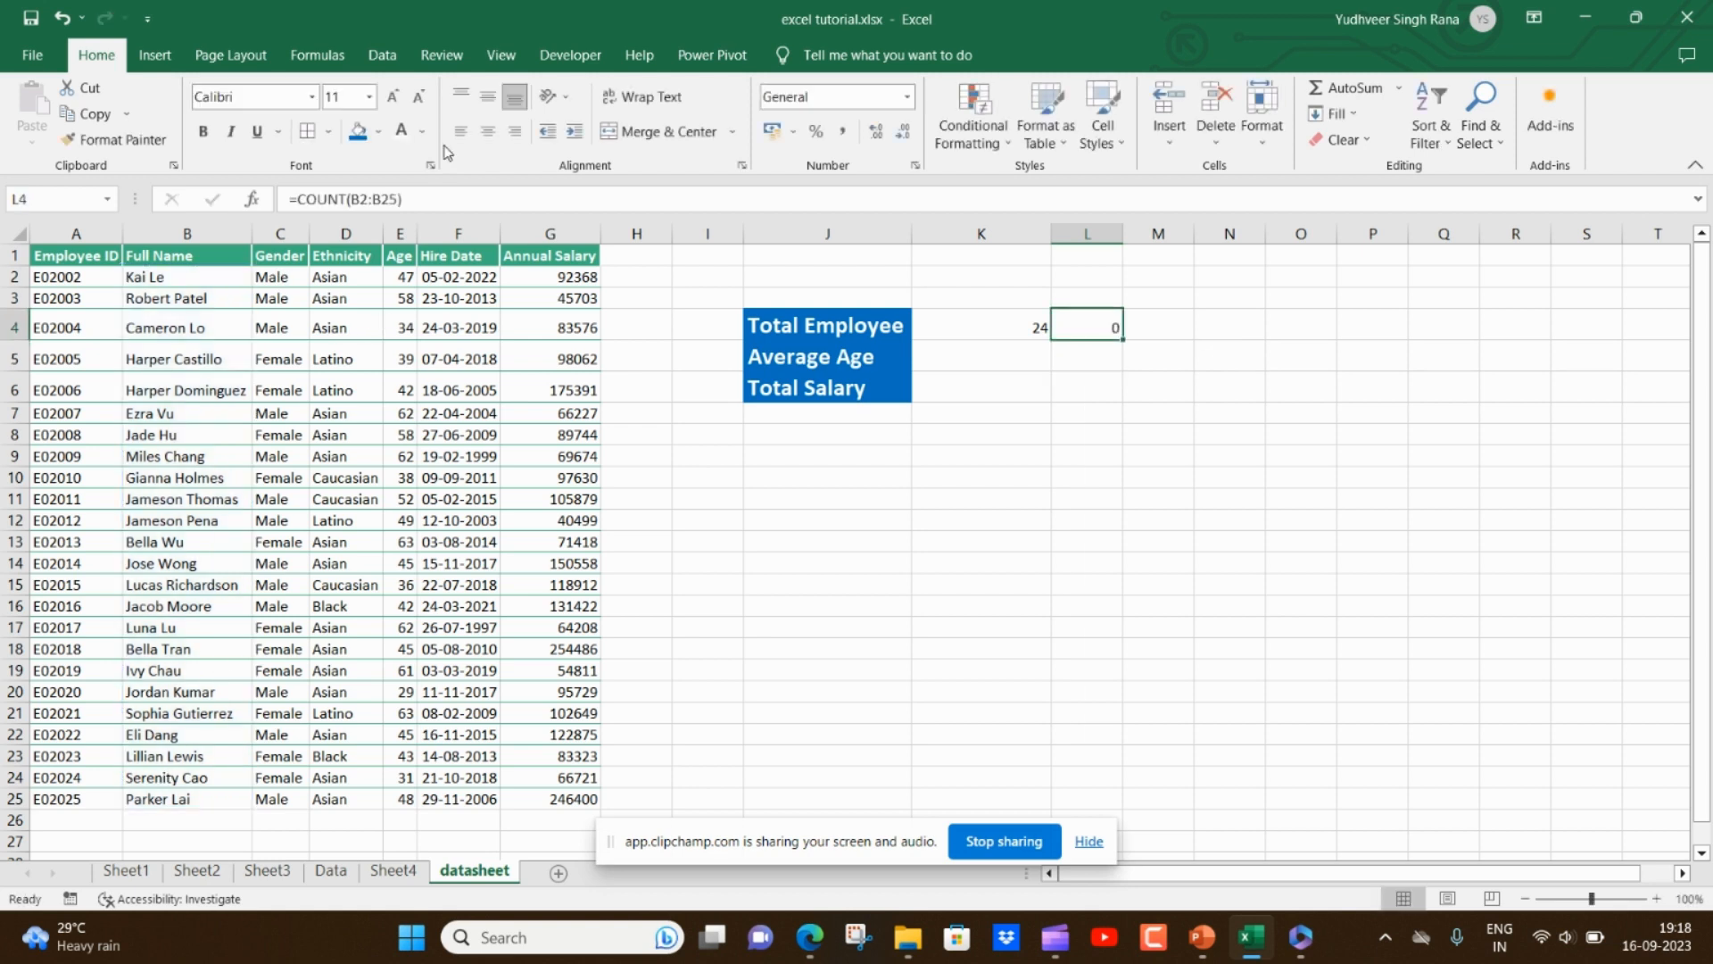
{"action": "left_click", "coordinate": [412, 203]}
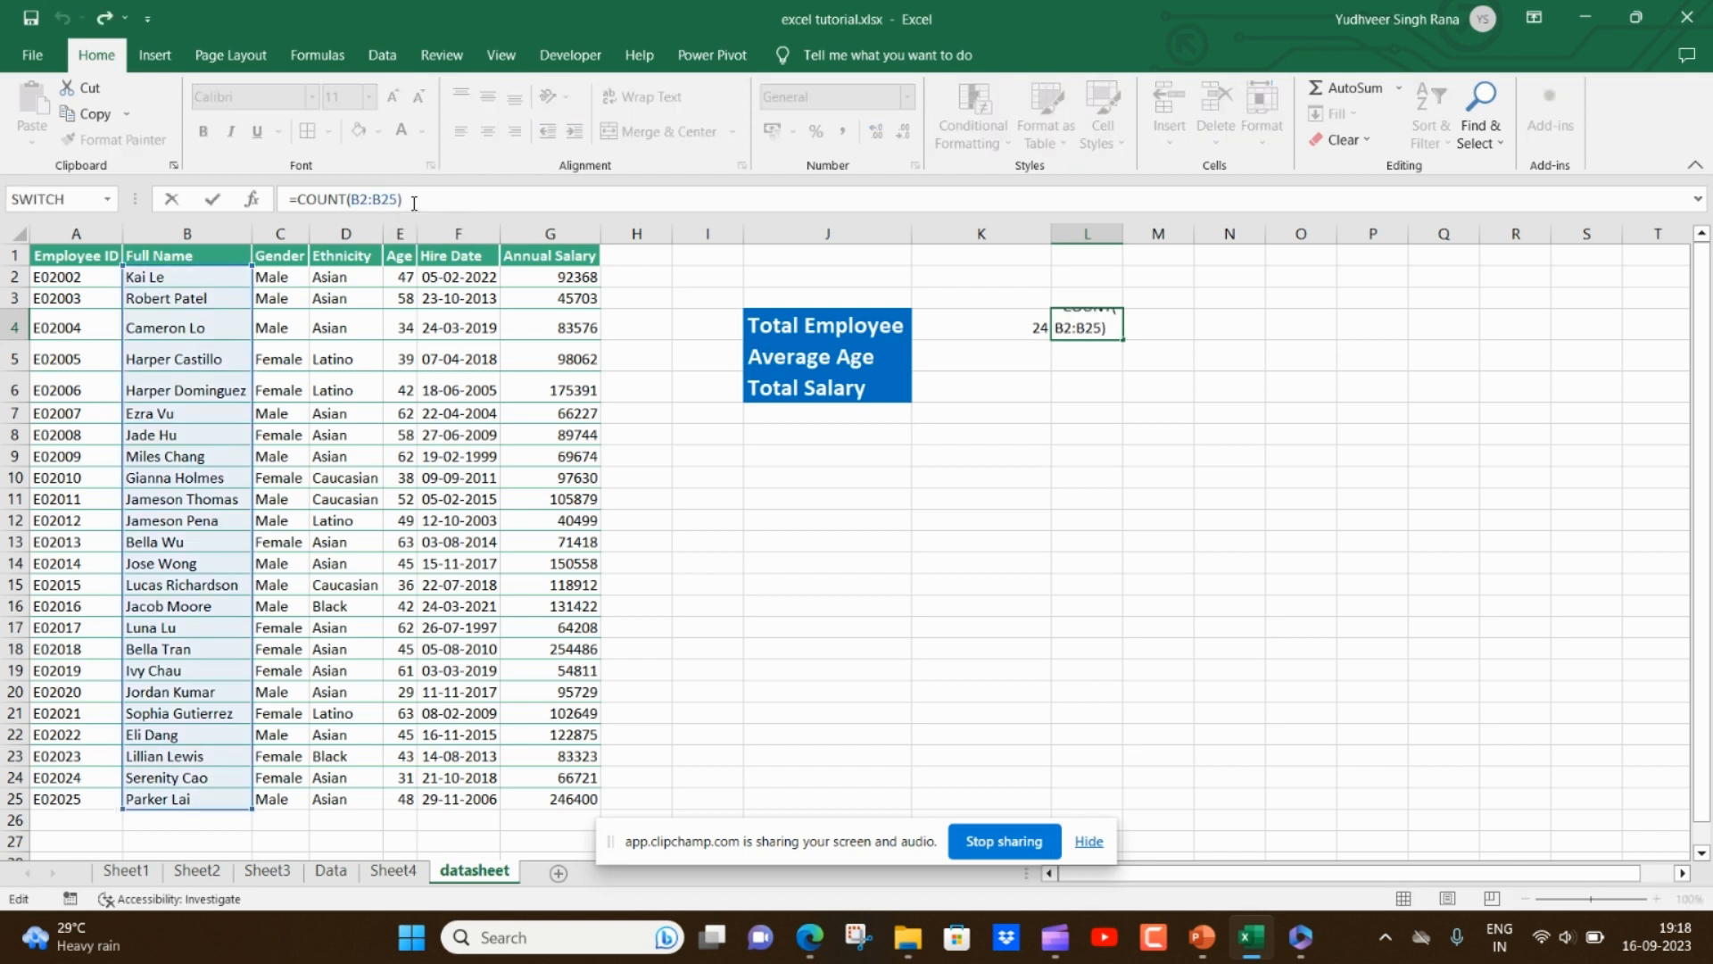
{"action": "key", "text": "BackSpace"}
{"action": "key", "text": "BackSpace"}
{"action": "key", "text": "BackSpace"}
{"action": "key", "text": "BackSpace"}
{"action": "key", "text": "BackSpace"}
{"action": "key", "text": "BackSpace"}
{"action": "key", "text": "BackSpace"}
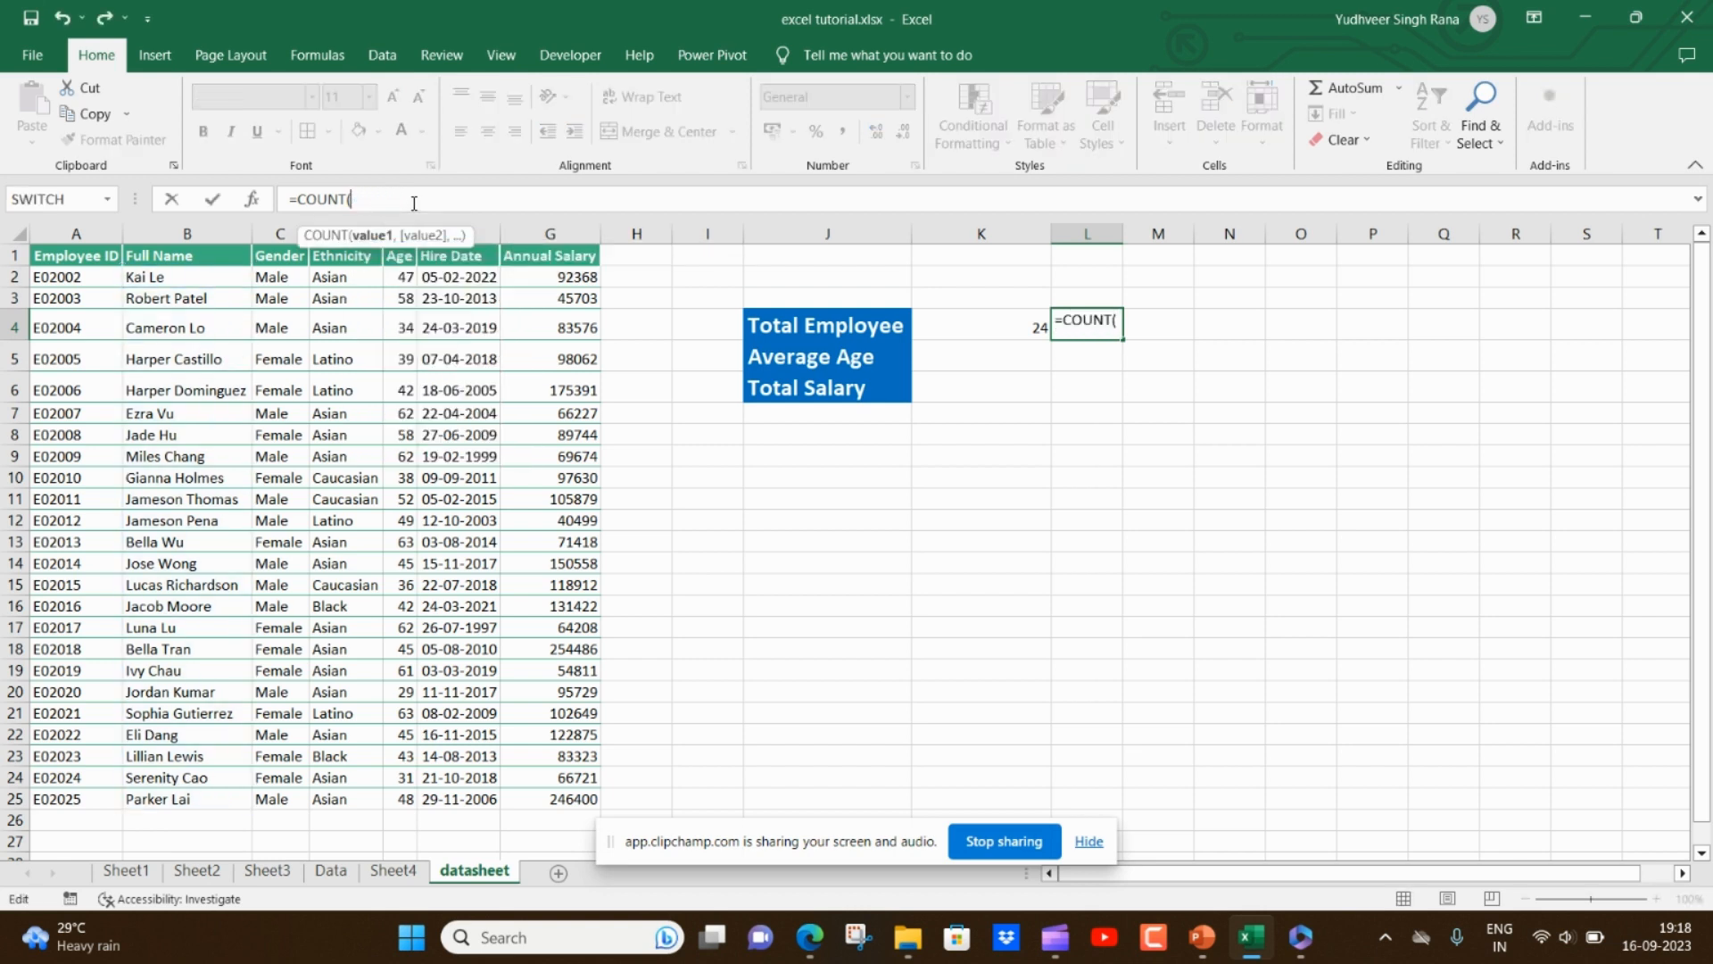
{"action": "left_click_drag", "start_coordinate": [537, 281], "coordinate": [543, 793]}
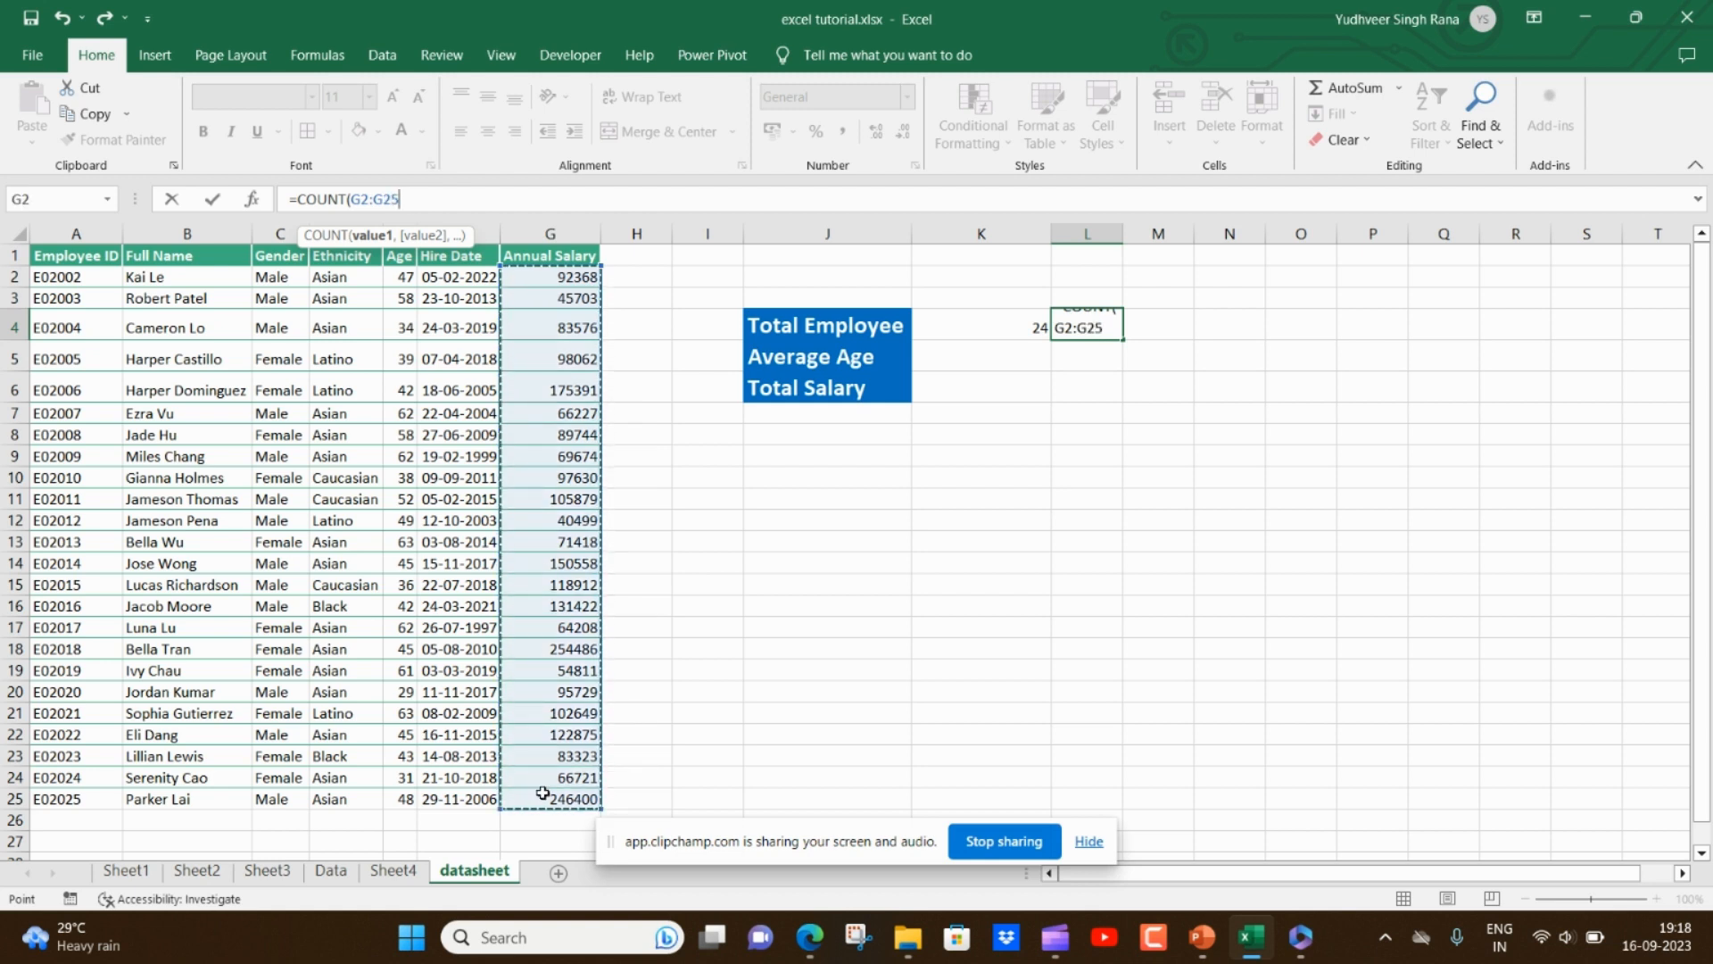
{"action": "key", "text": "Return"}
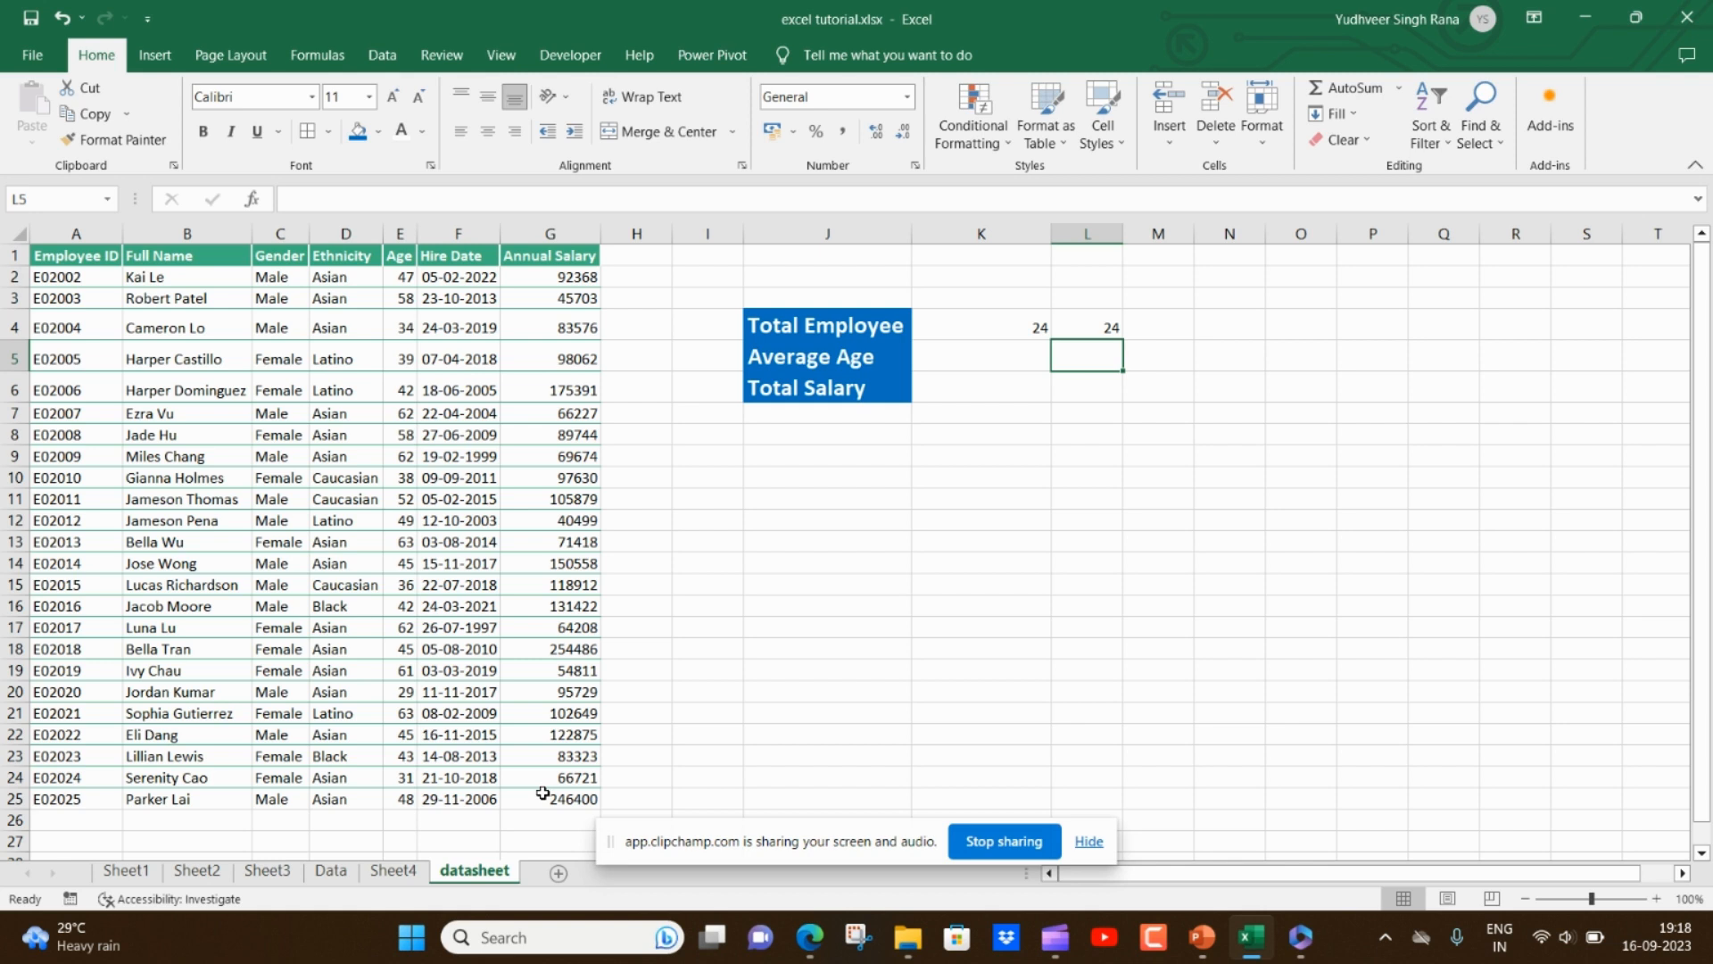
- Enter an AVERAGE formula in K5 over the Age column E2:E25 for Average Age
{"action": "key", "text": "Left"}
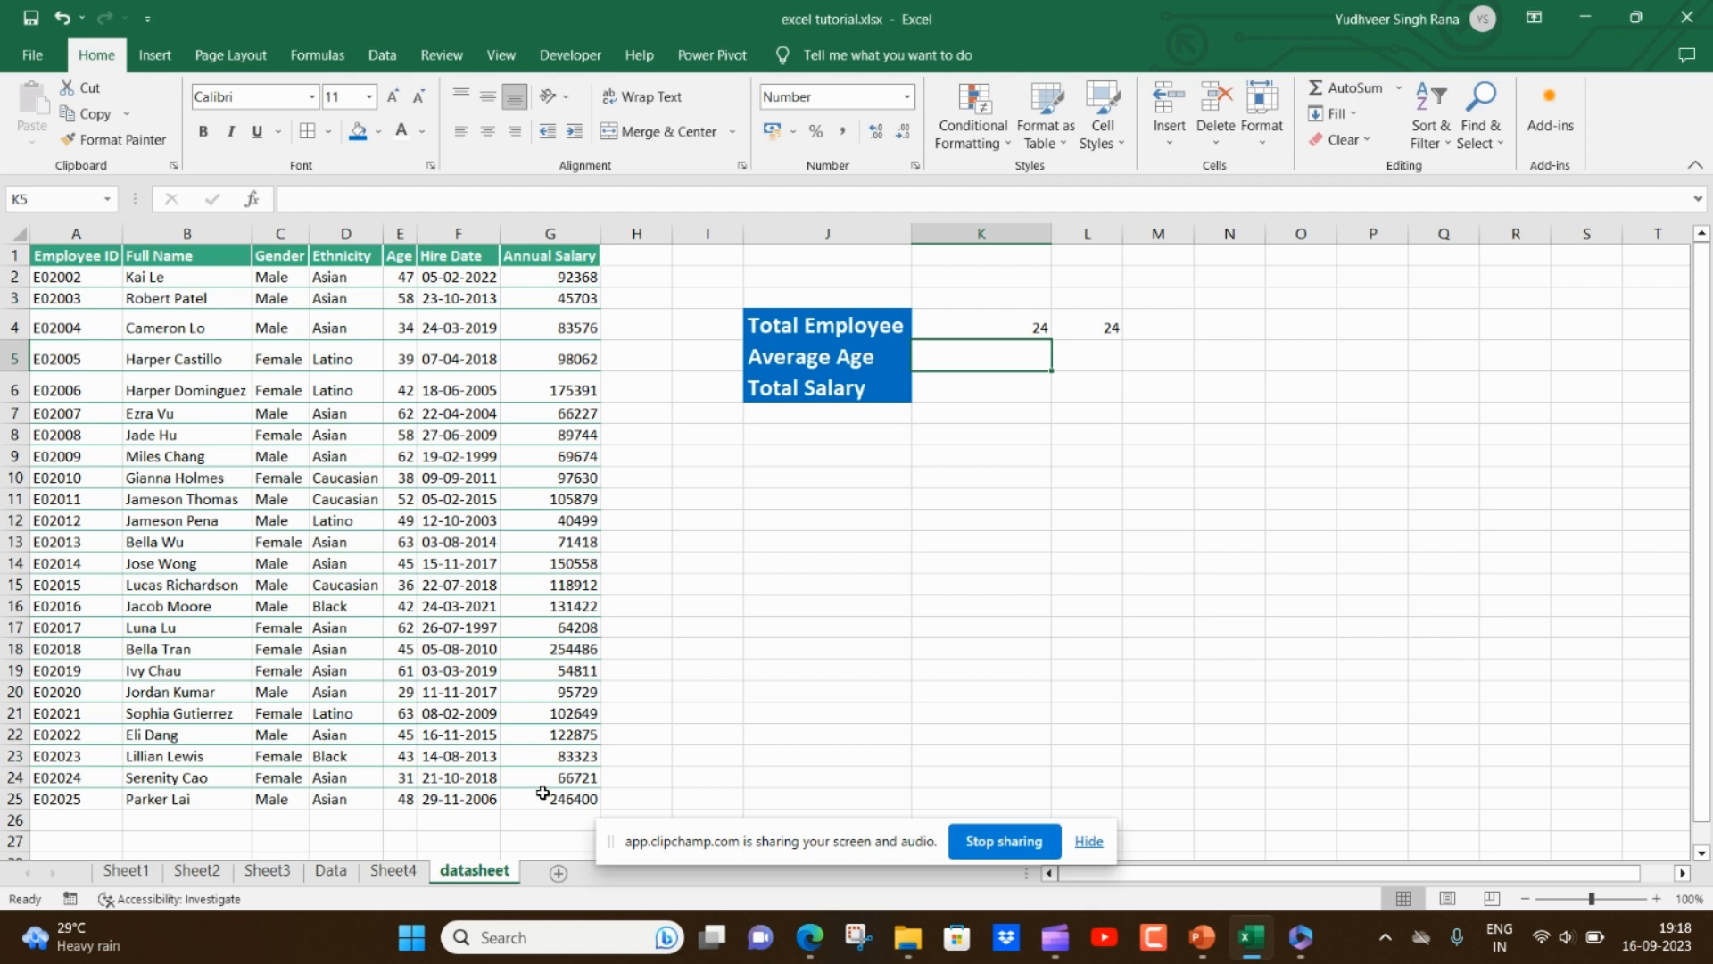
{"action": "type", "text": "=av"}
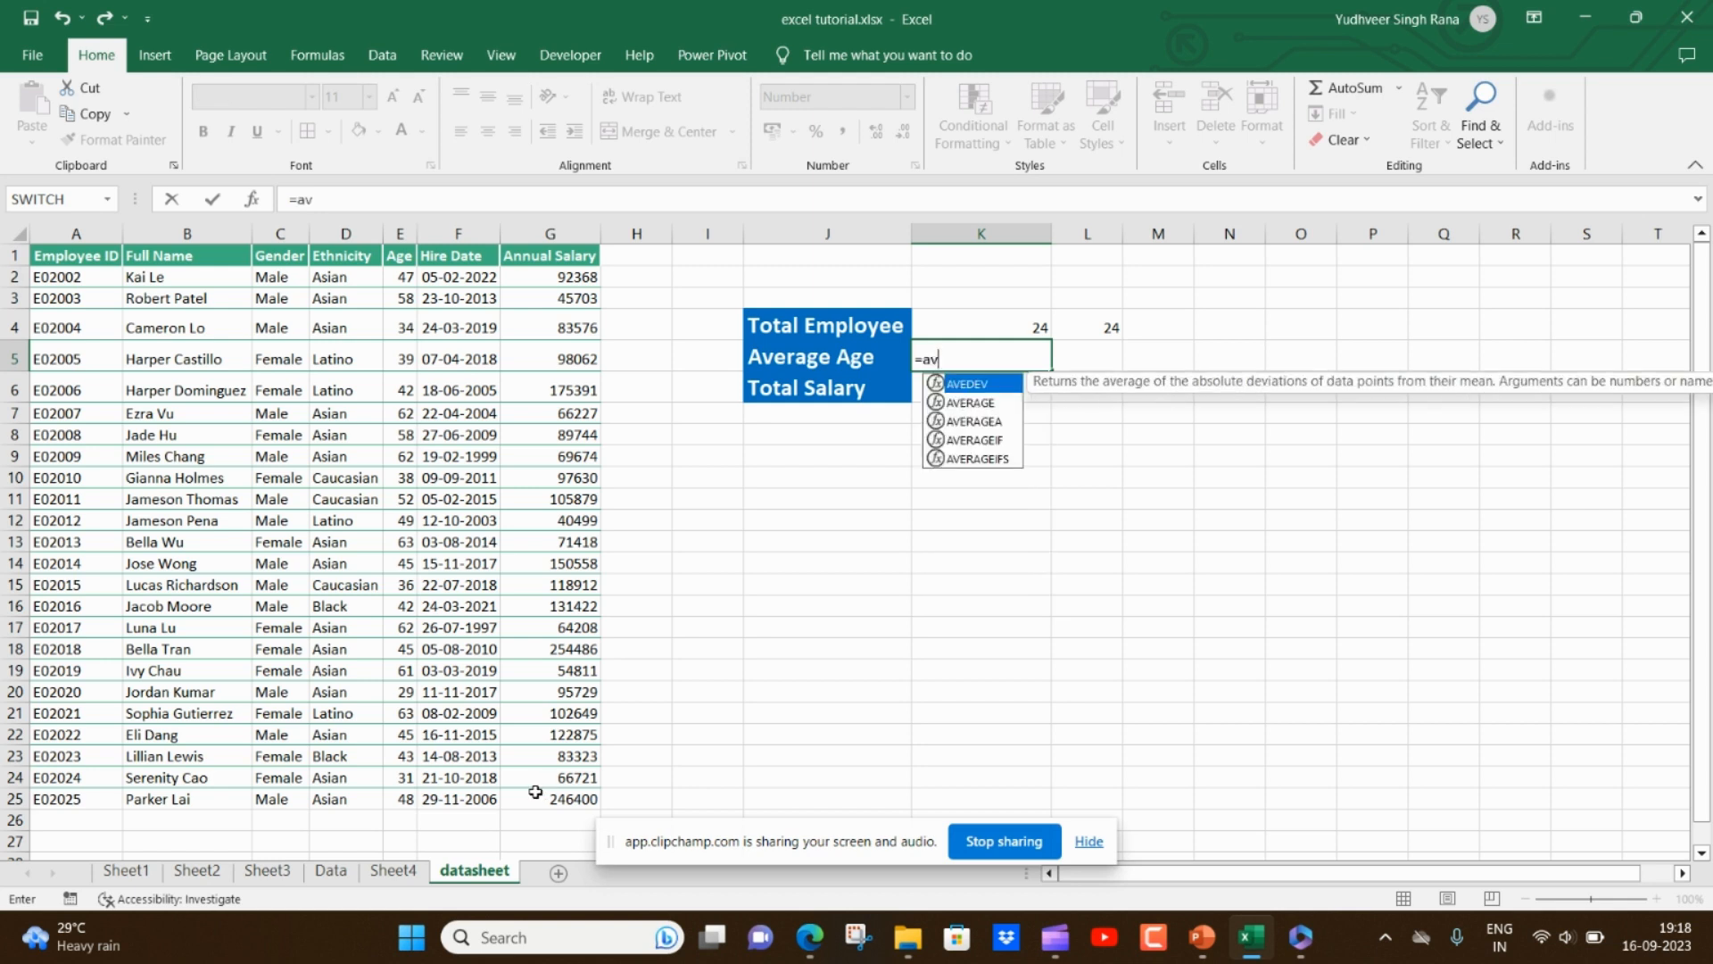
{"action": "key", "text": "Down"}
{"action": "key", "text": "Tab"}
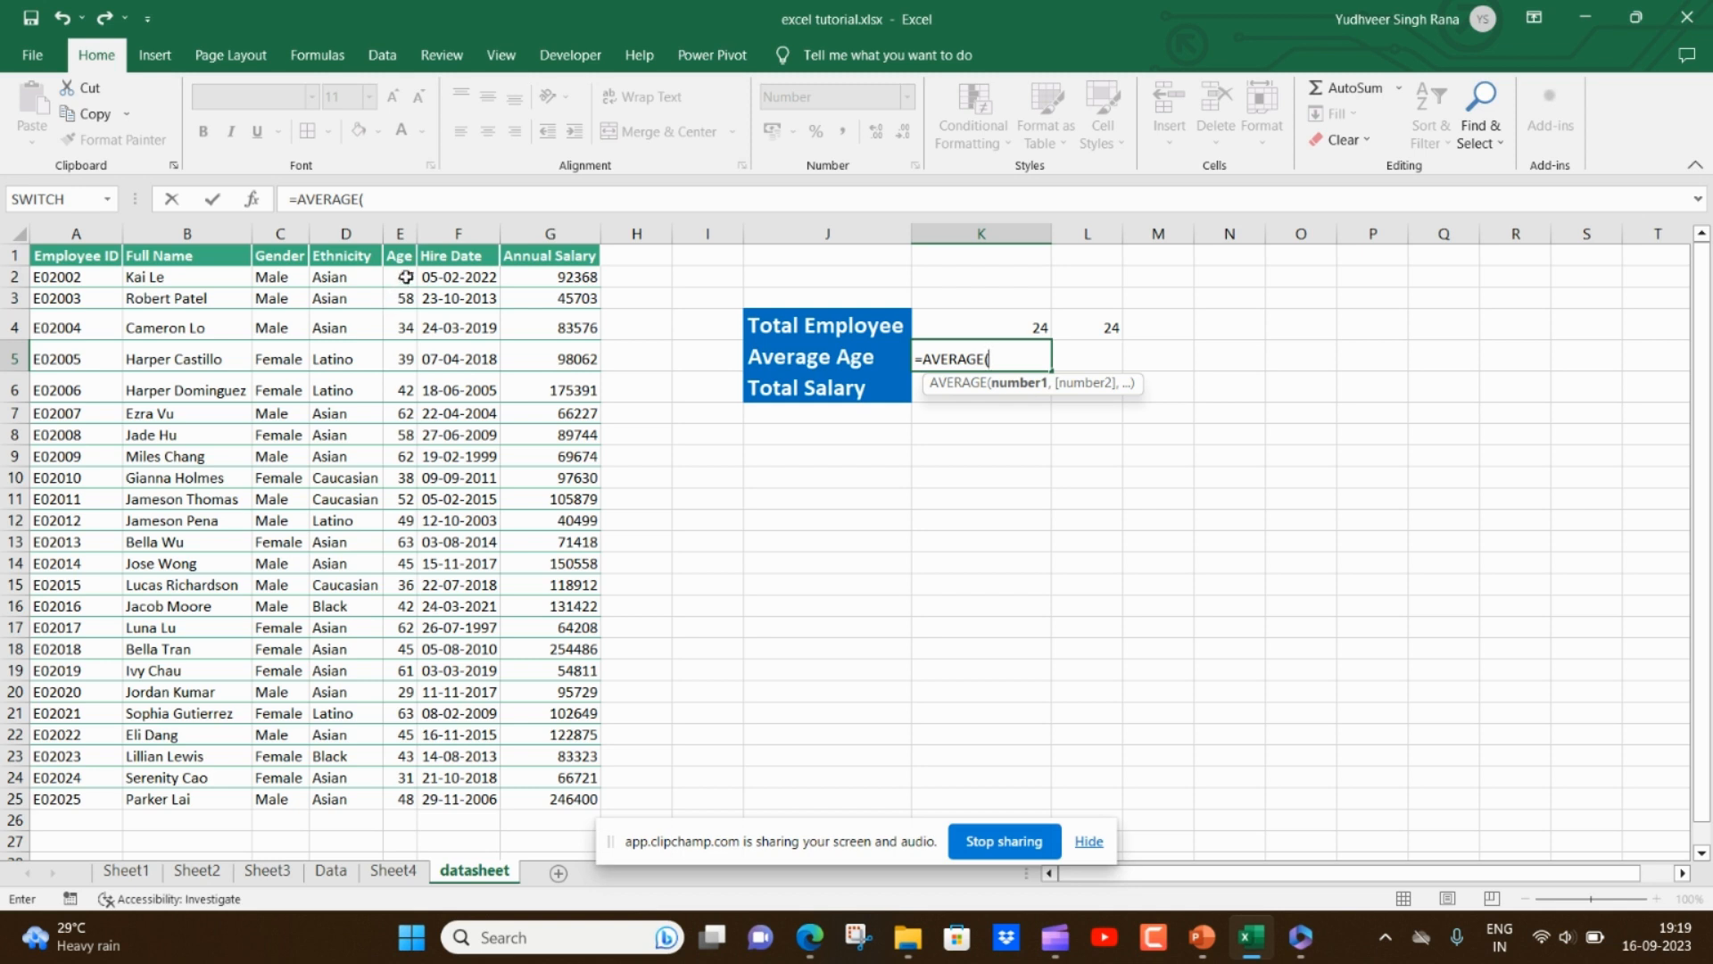
{"action": "left_click_drag", "start_coordinate": [404, 276], "coordinate": [408, 800]}
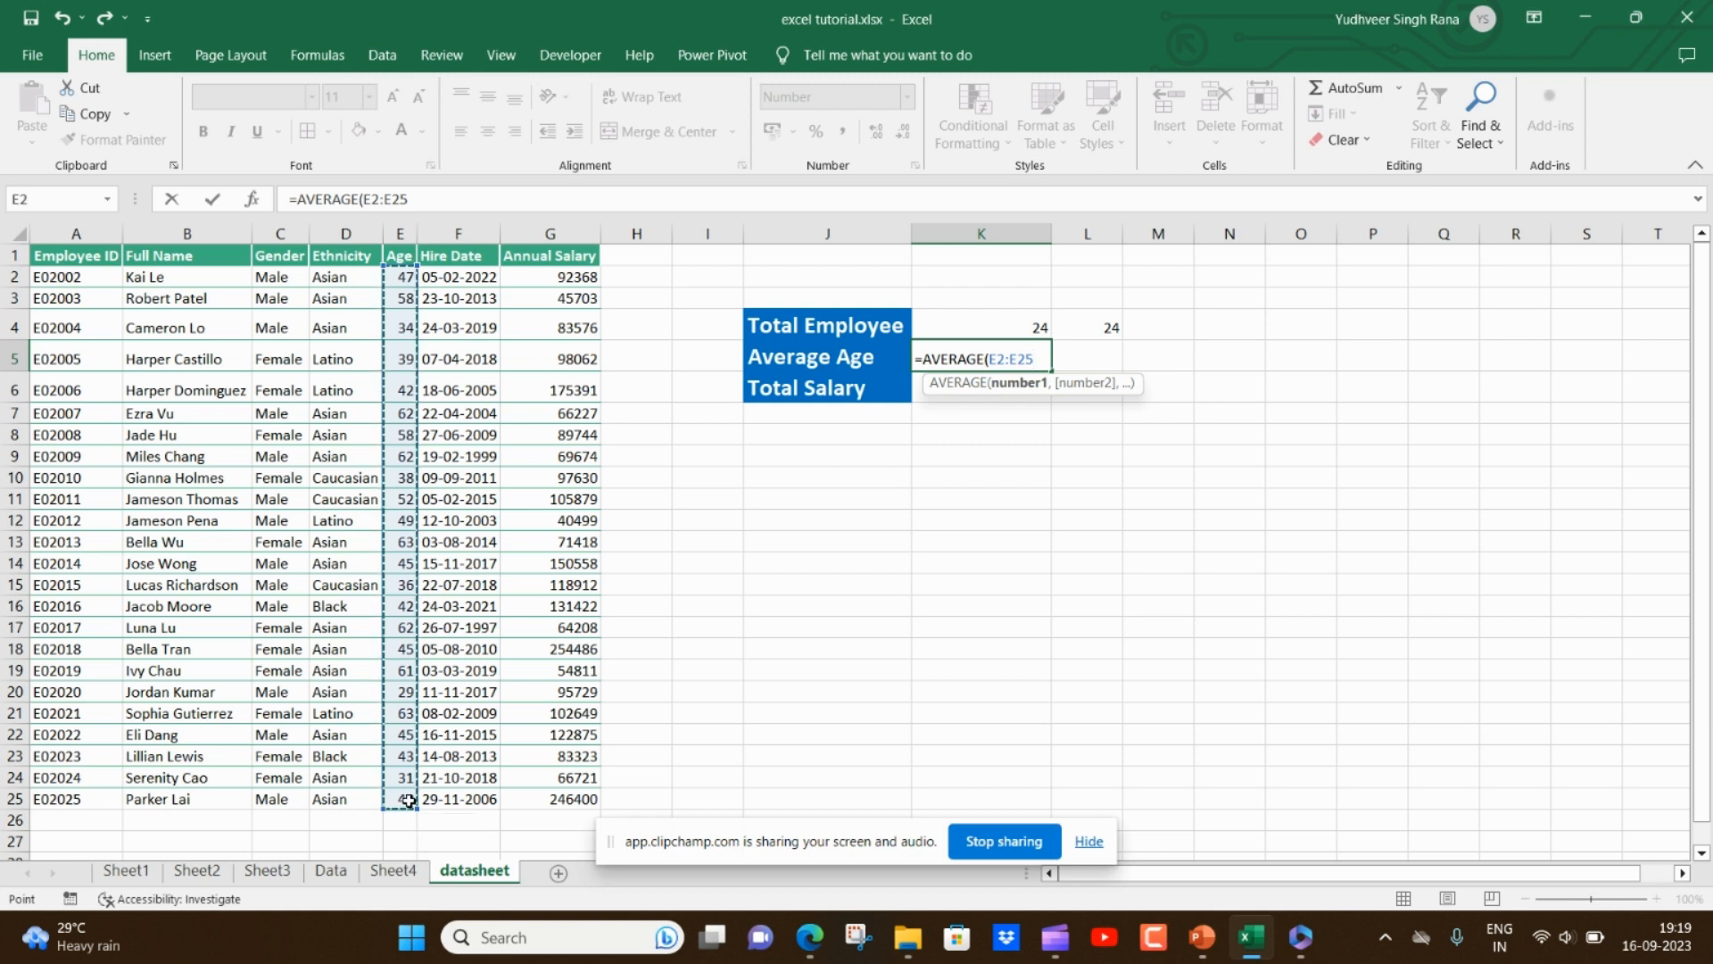
{"action": "key", "text": "Return"}
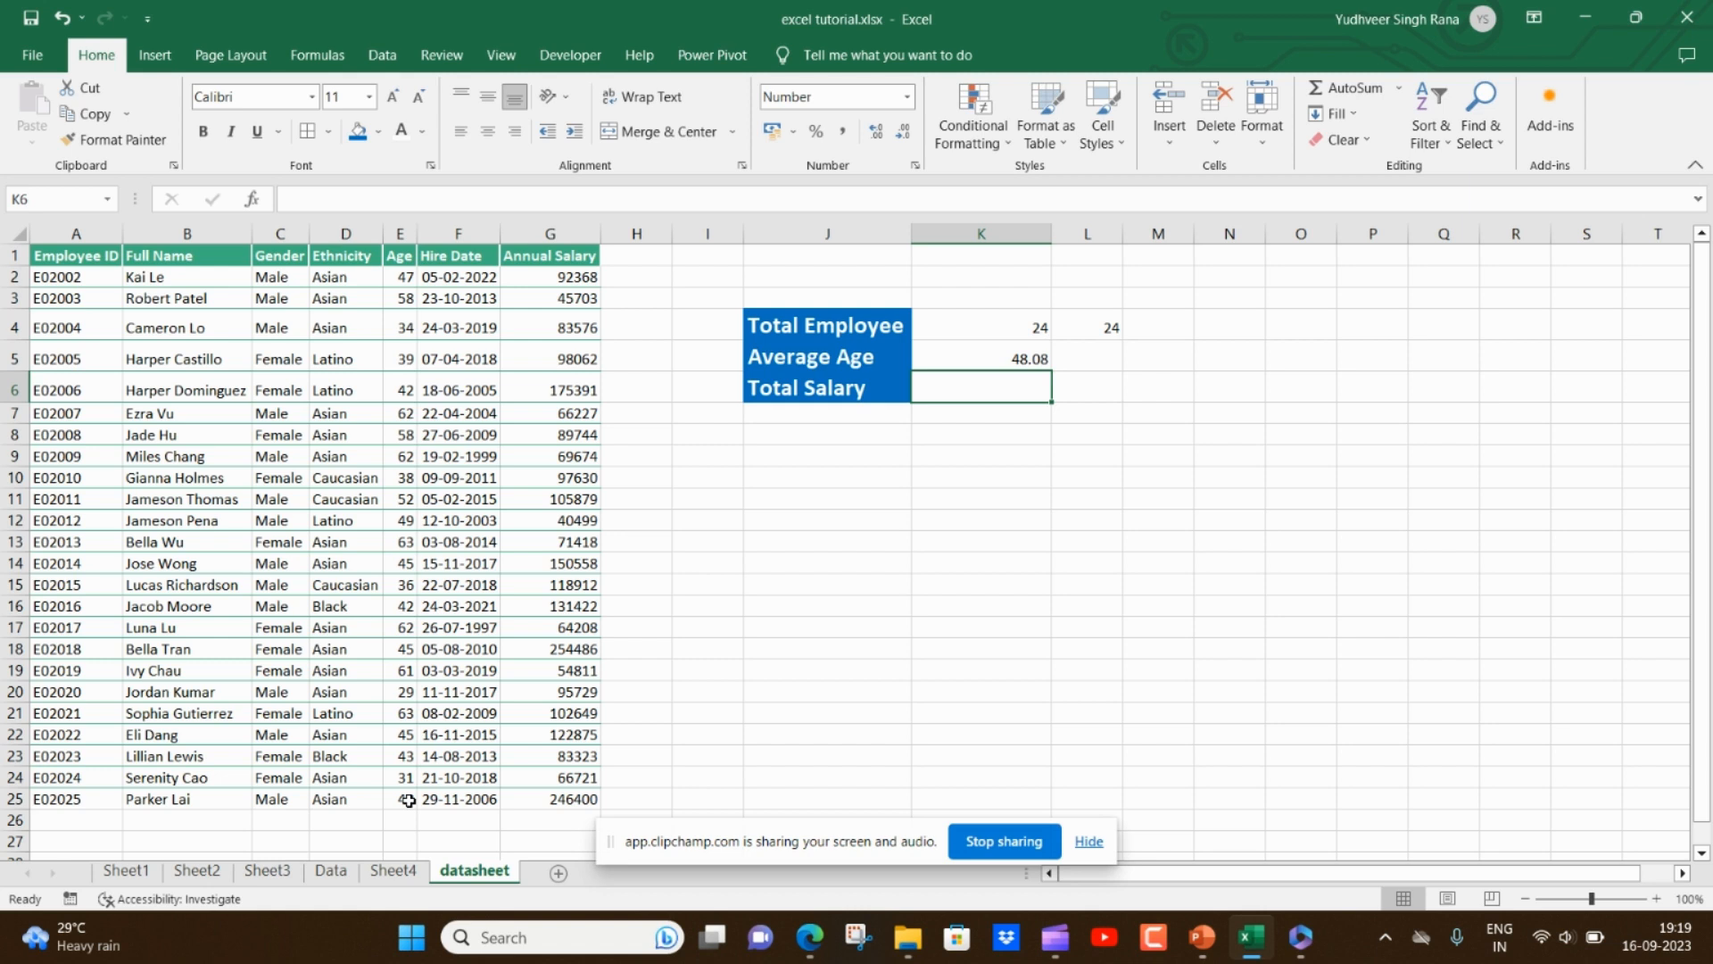
- Enter a SUM formula in K6 totalling the Annual Salary range G2:G25
{"action": "type", "text": "=SUM("}
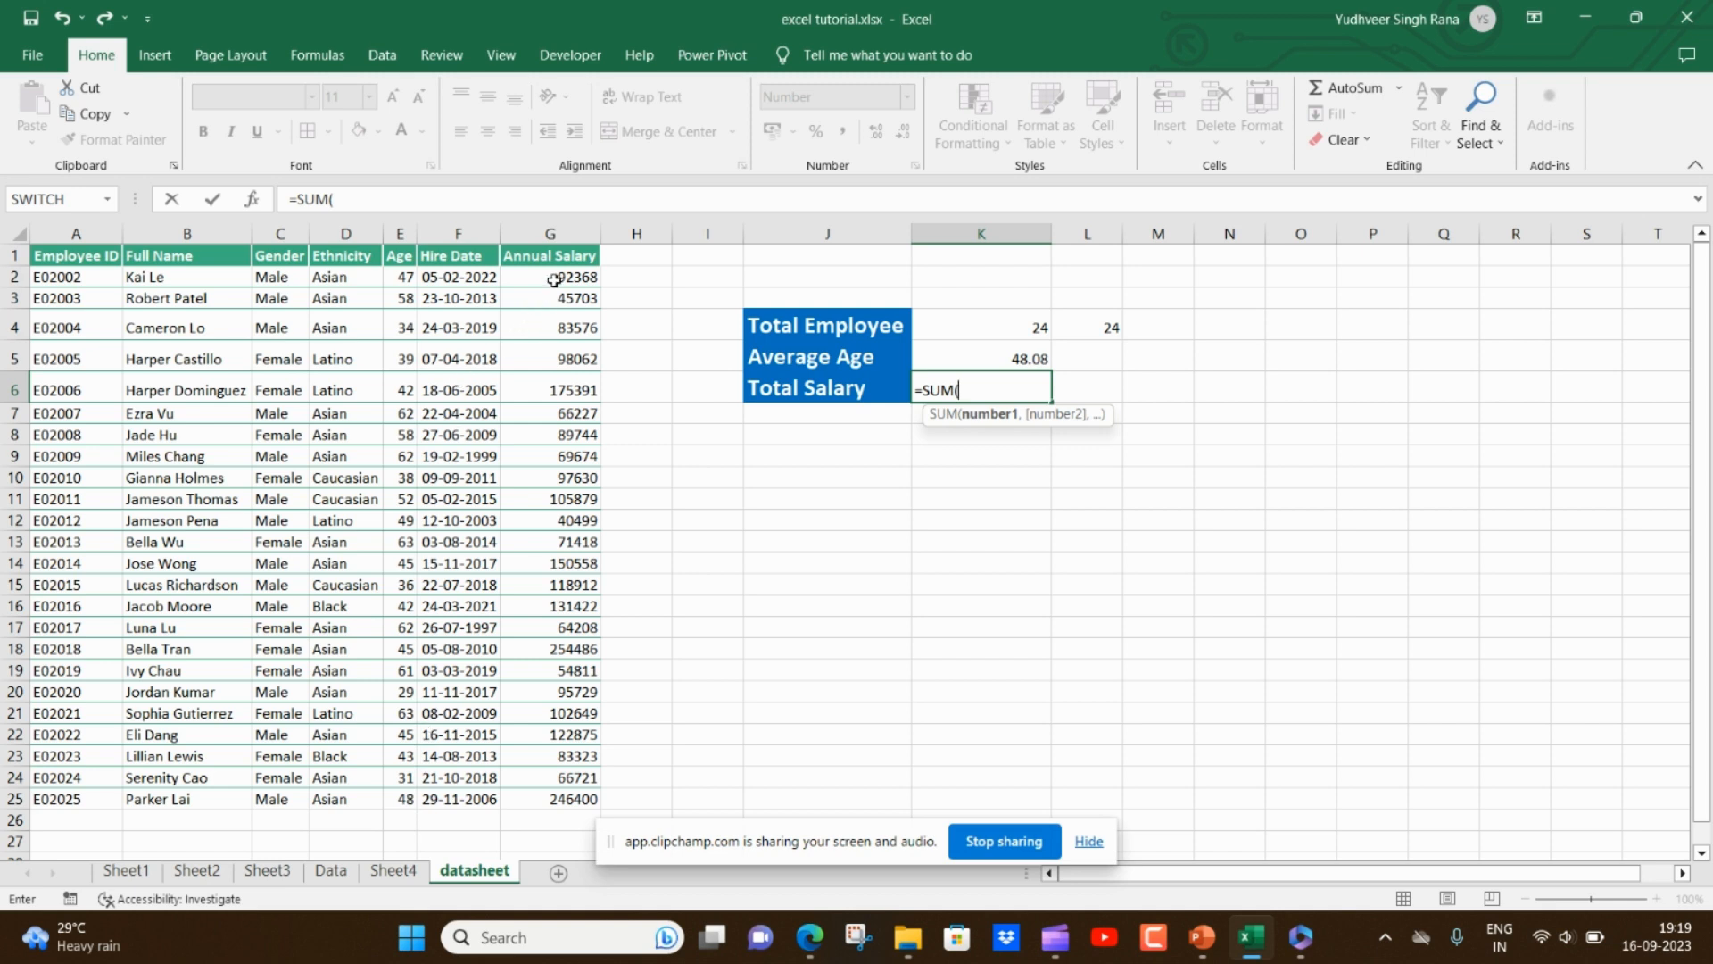
{"action": "left_click_drag", "start_coordinate": [549, 280], "coordinate": [555, 789]}
{"action": "key", "text": "Return"}
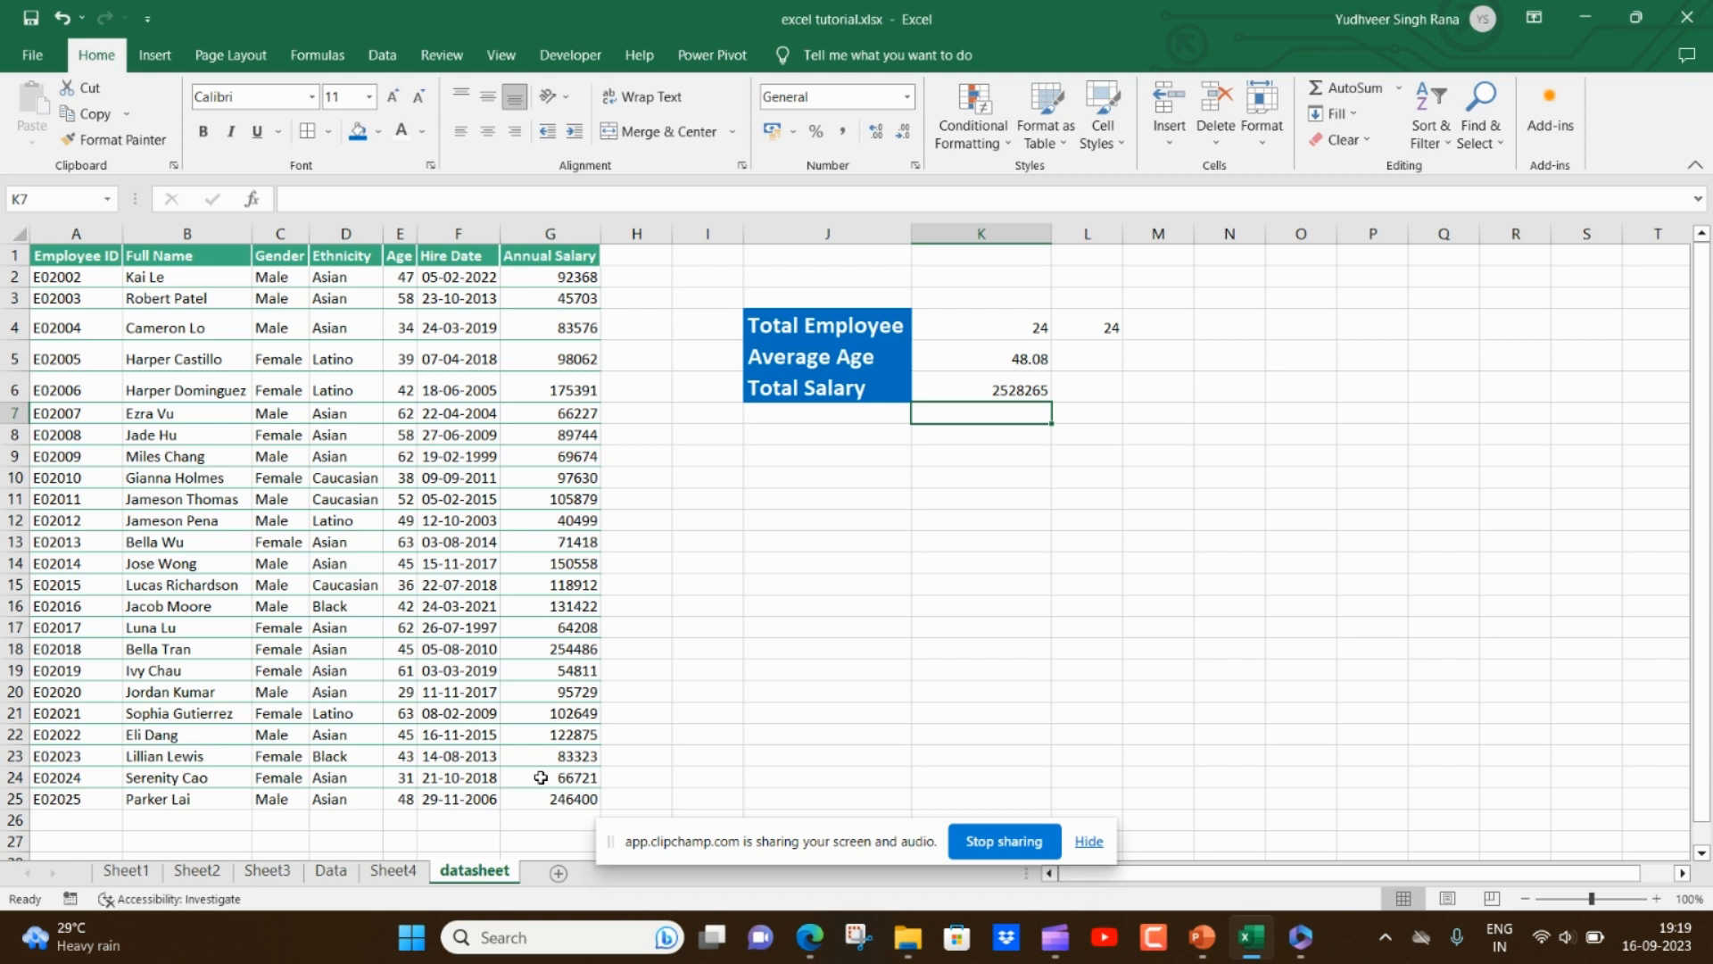
- Enter a SUM formula in K7 adding the individual salary cells G2, G3 and G4
{"action": "type", "text": "="}
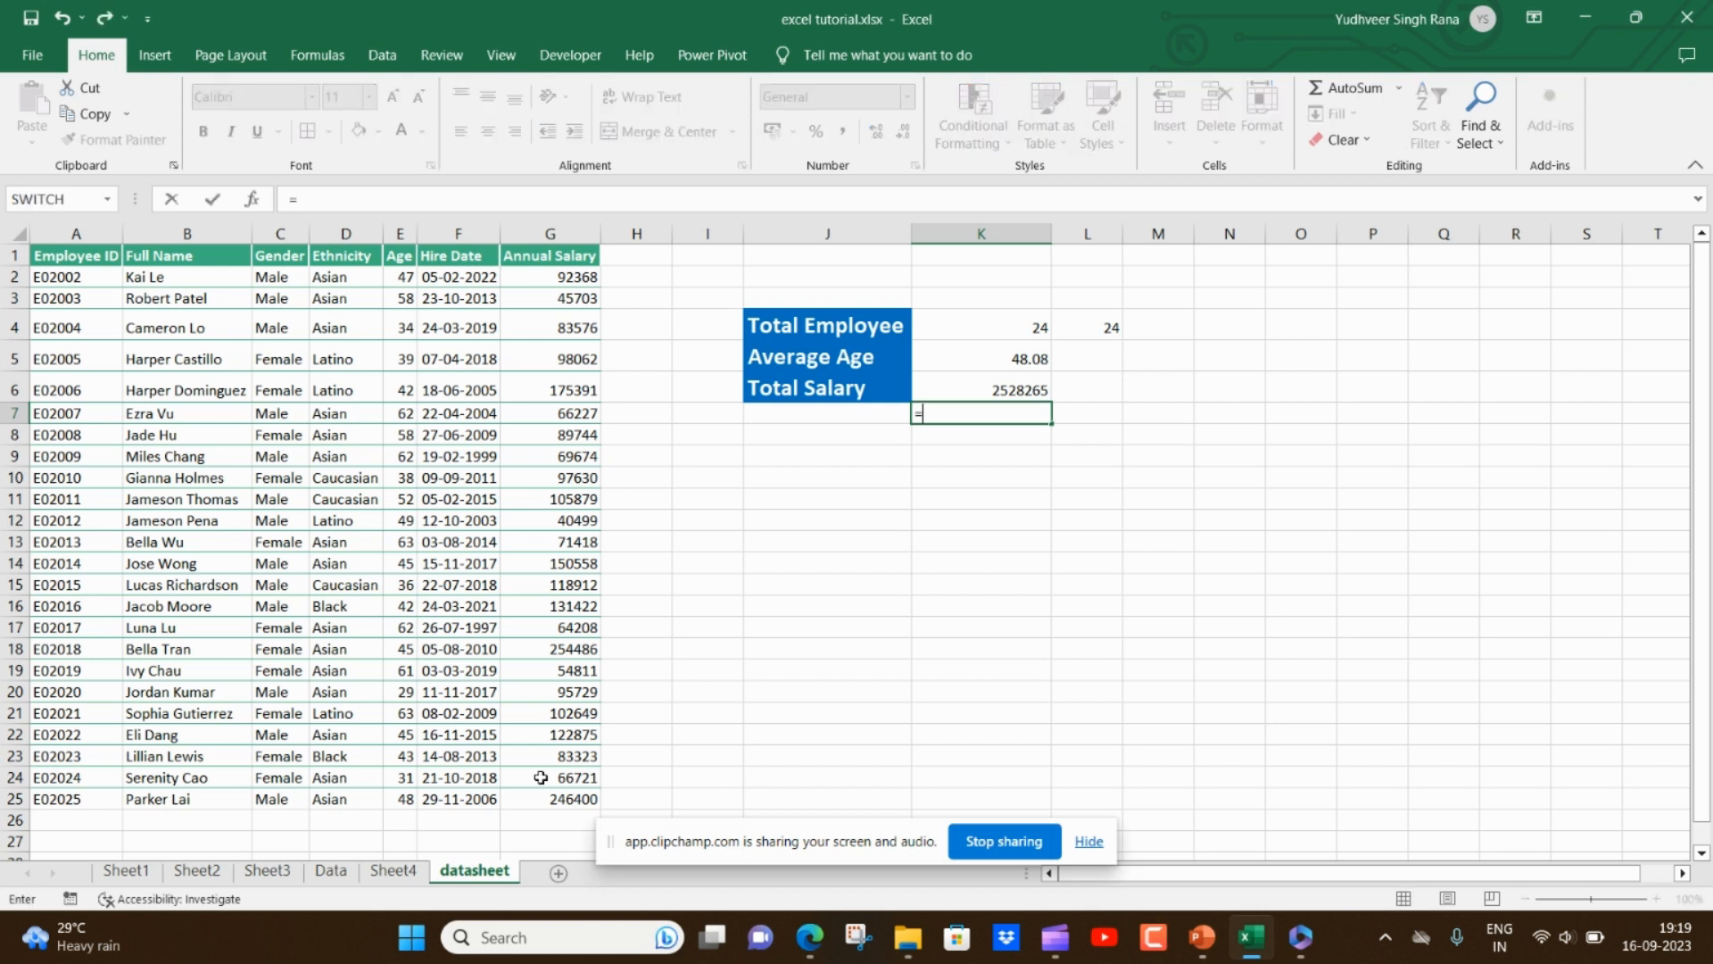
{"action": "type", "text": "SUM("}
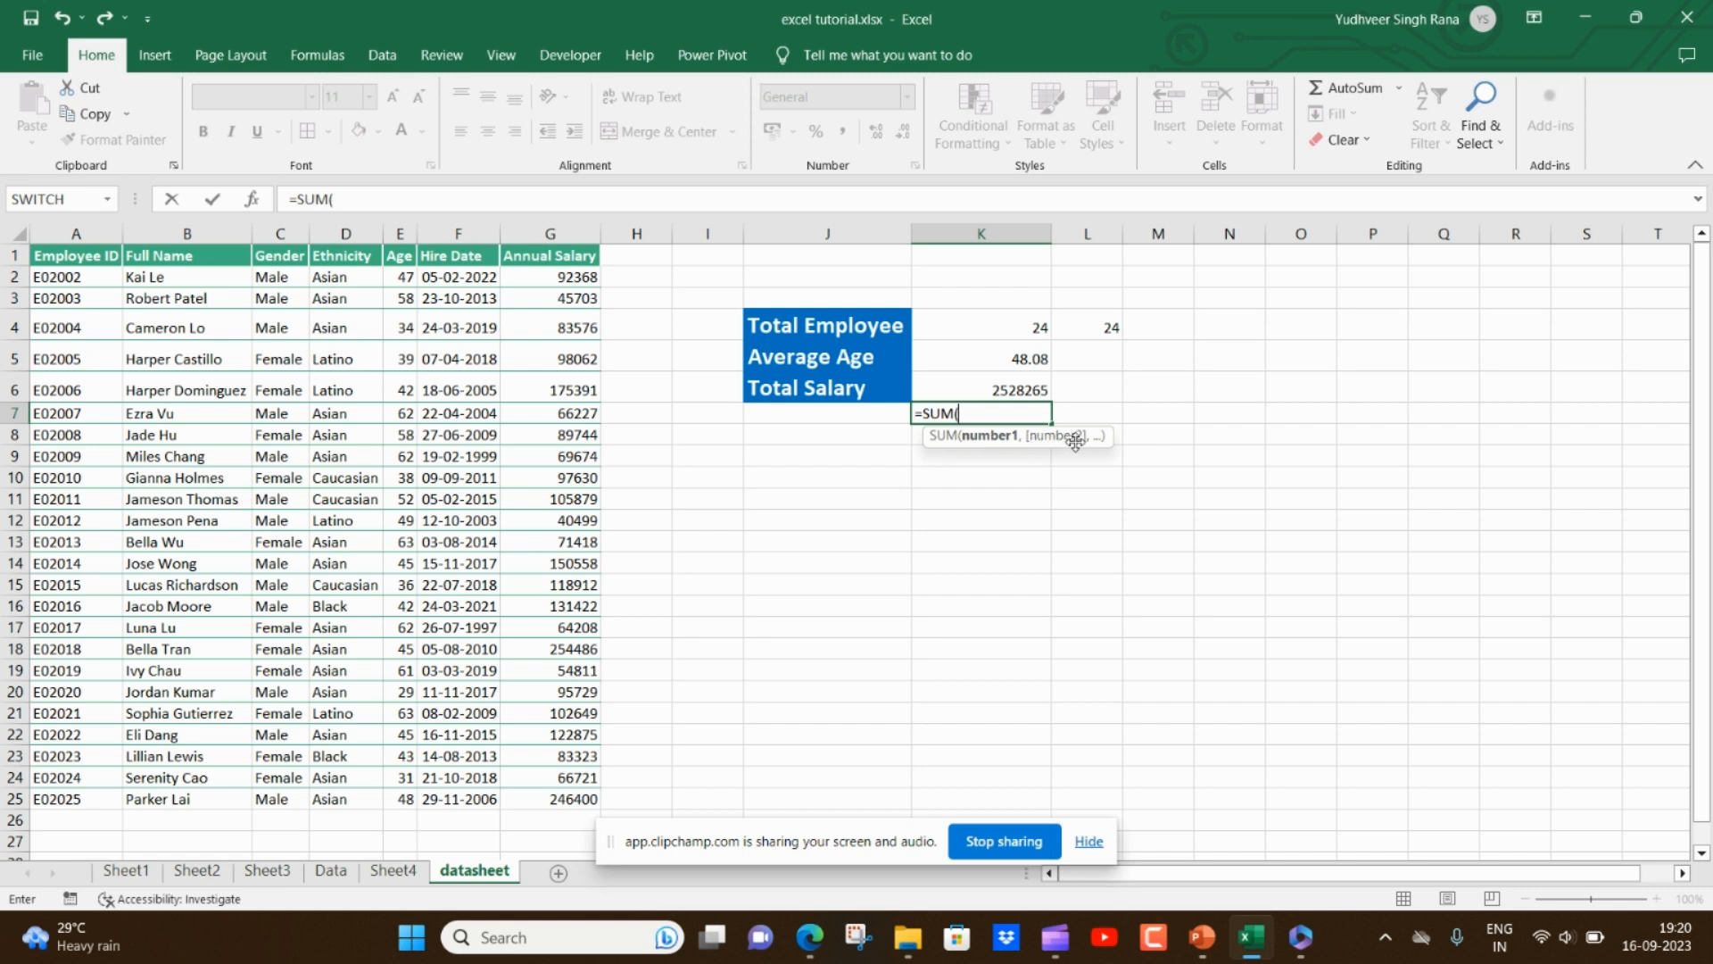
{"action": "left_click", "coordinate": [581, 282]}
{"action": "type", "text": ","}
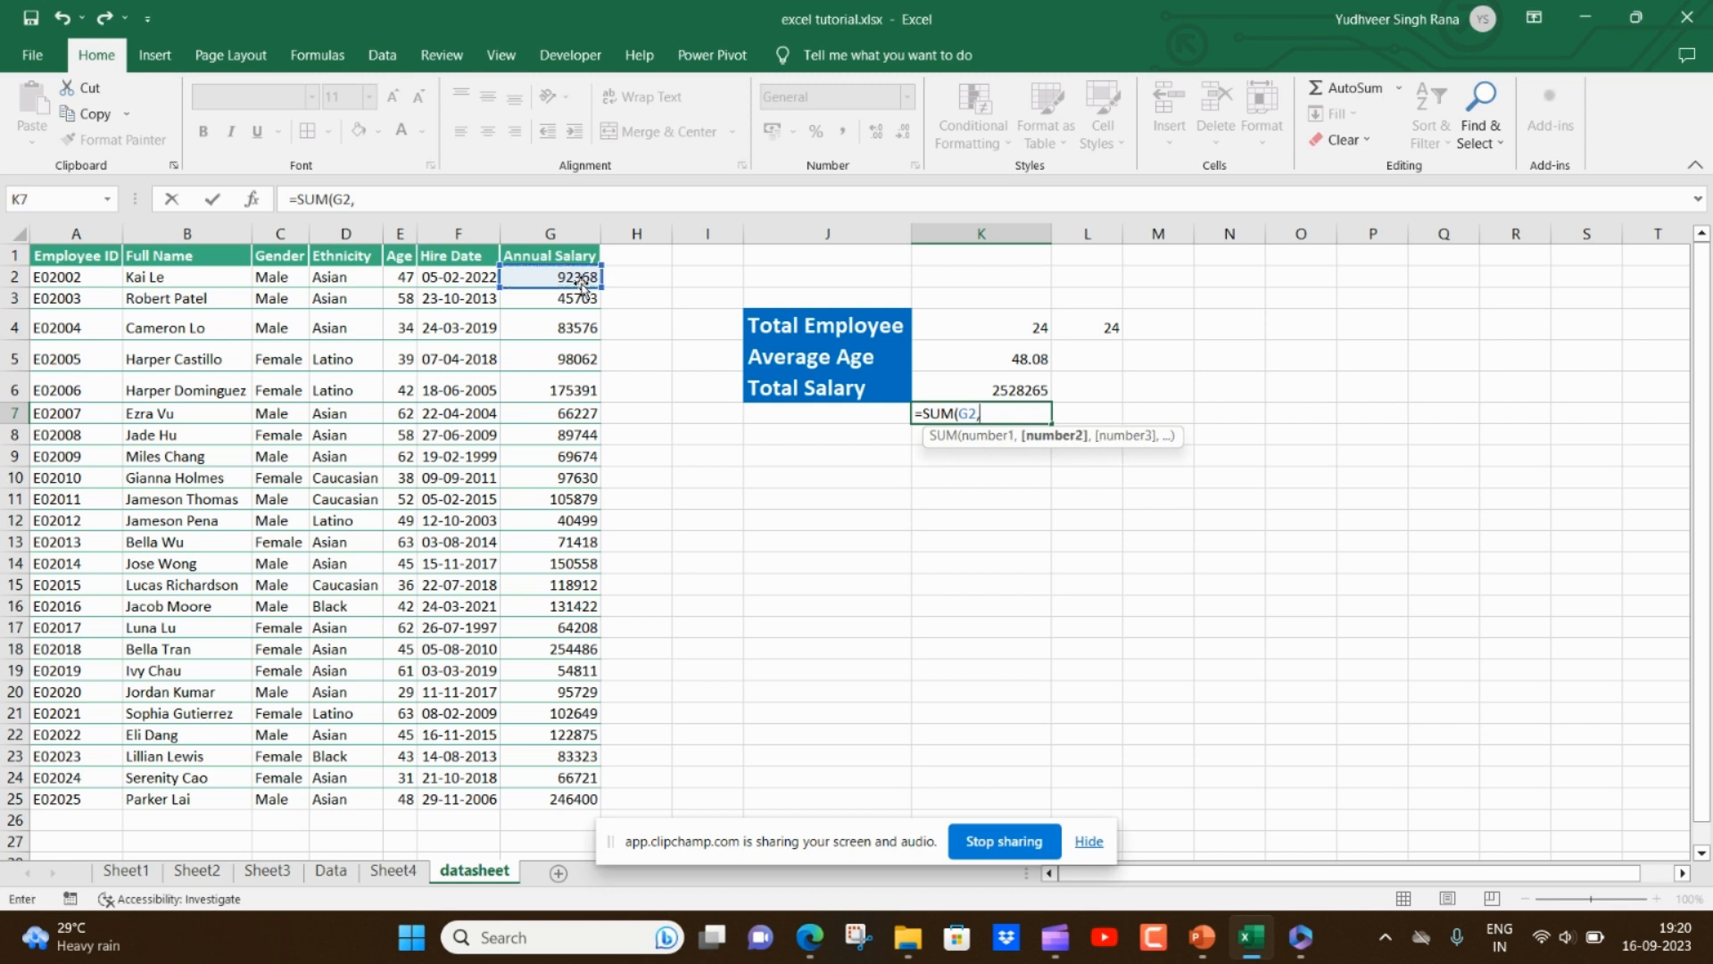
{"action": "left_click", "coordinate": [573, 301]}
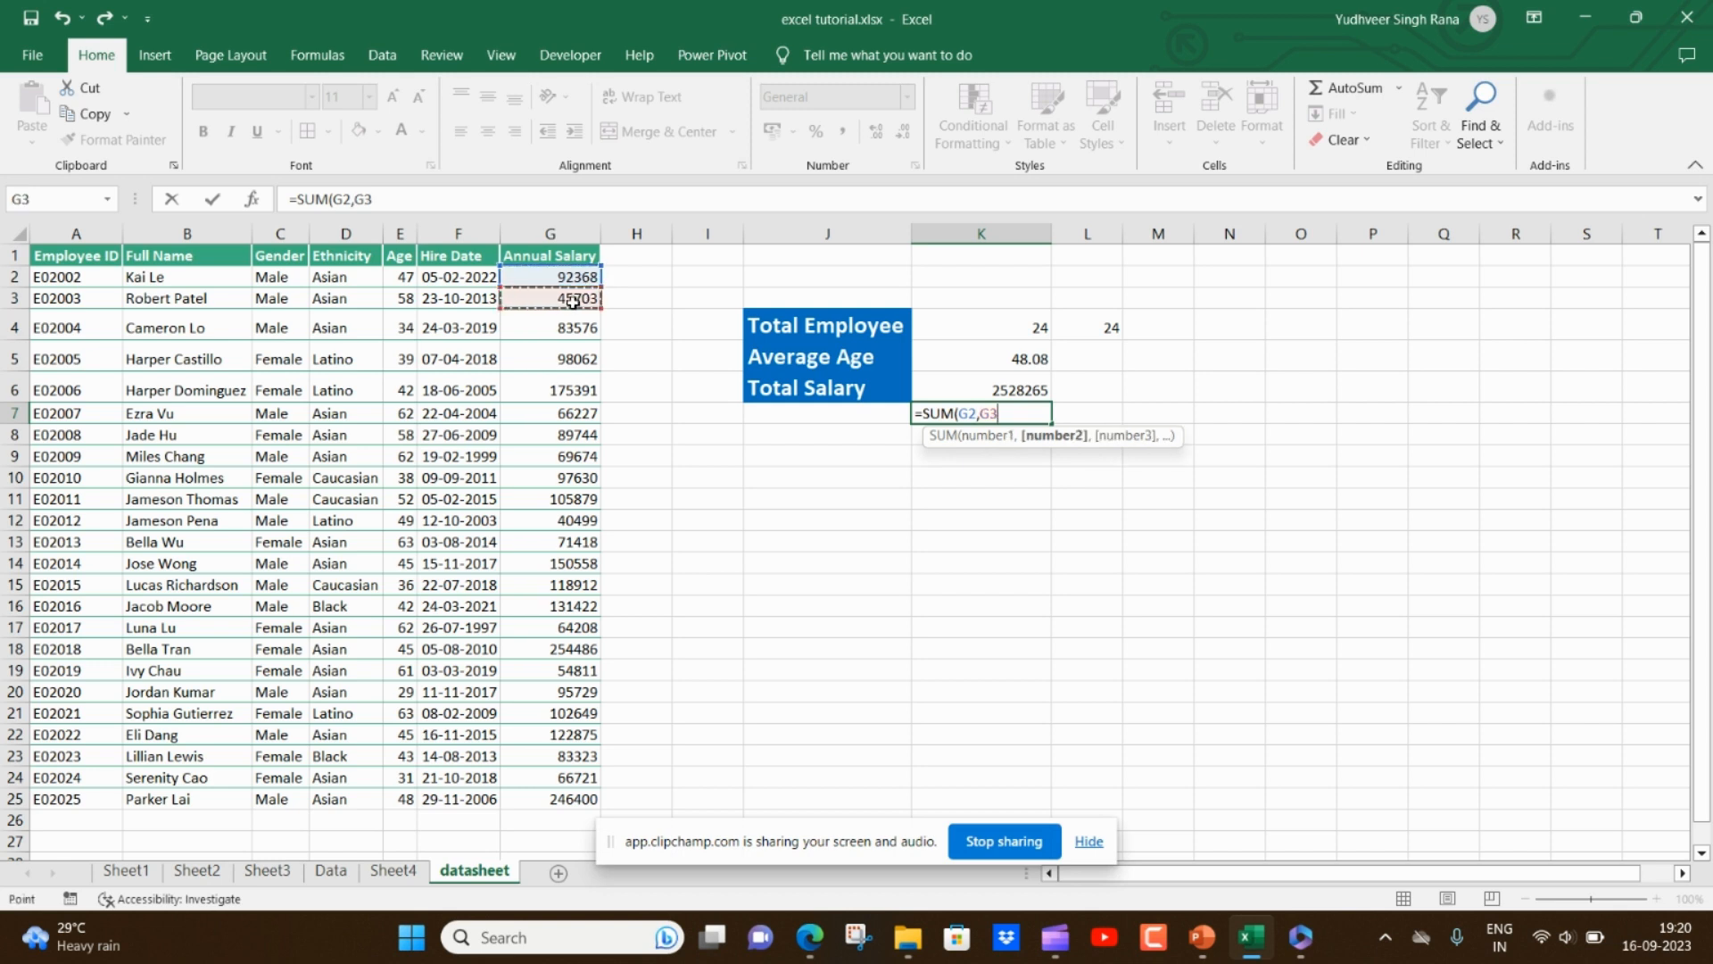
{"action": "type", "text": ","}
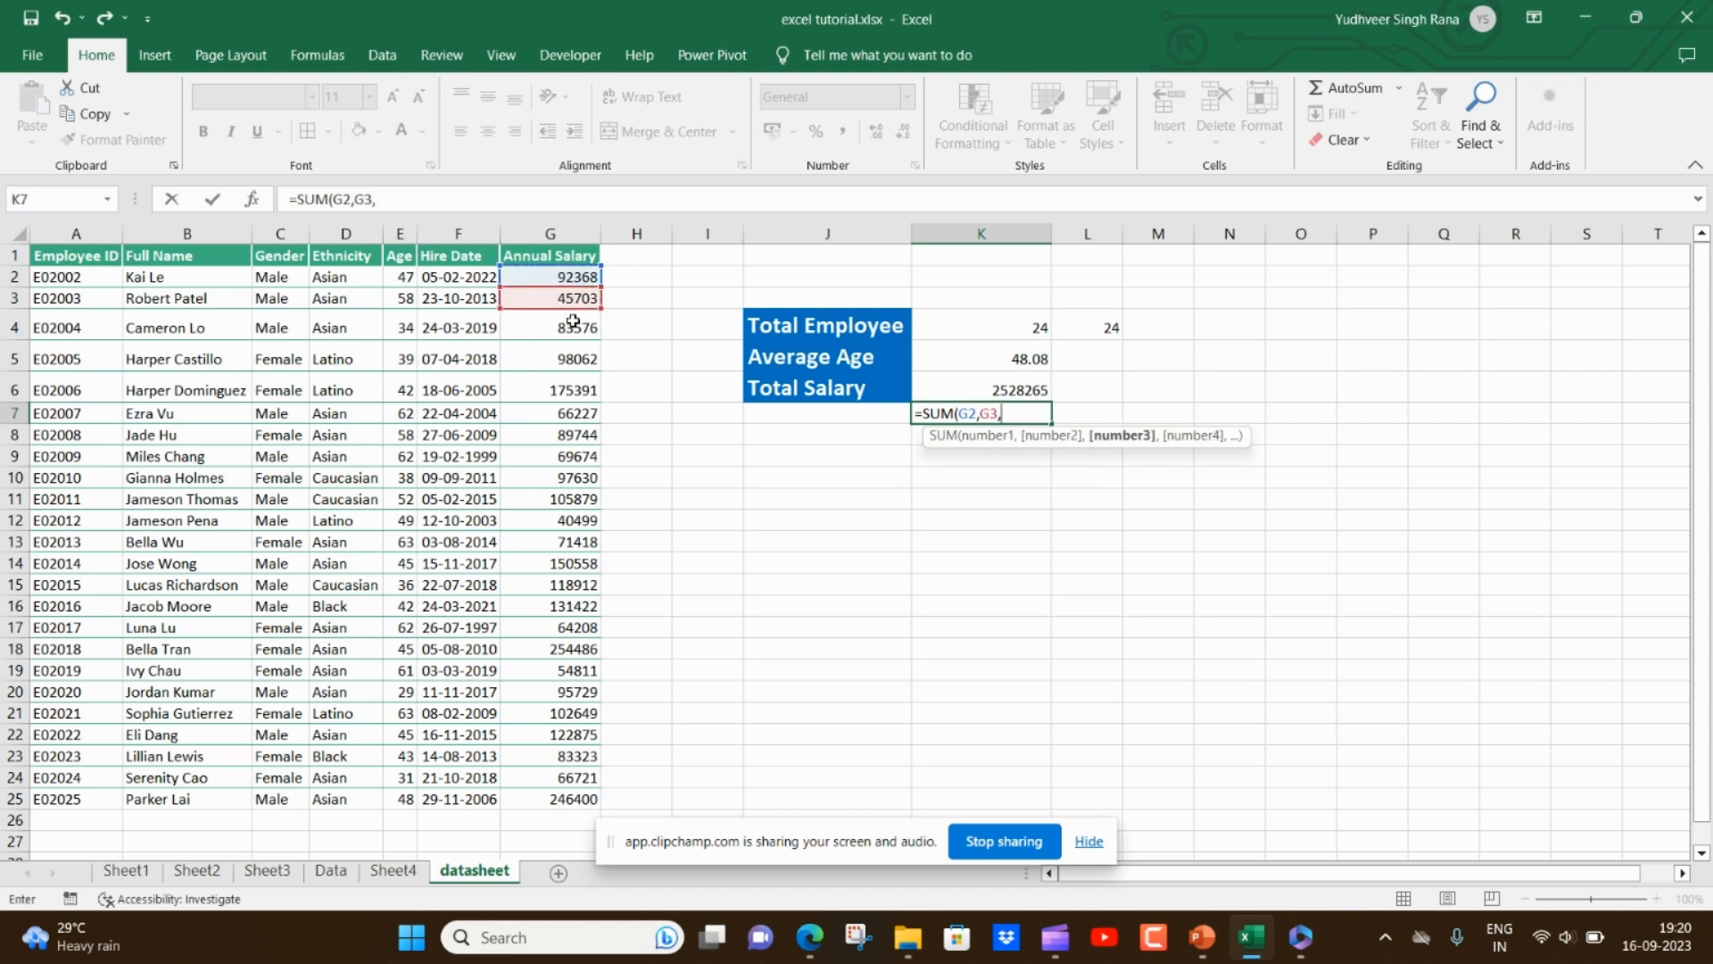
{"action": "left_click", "coordinate": [573, 321]}
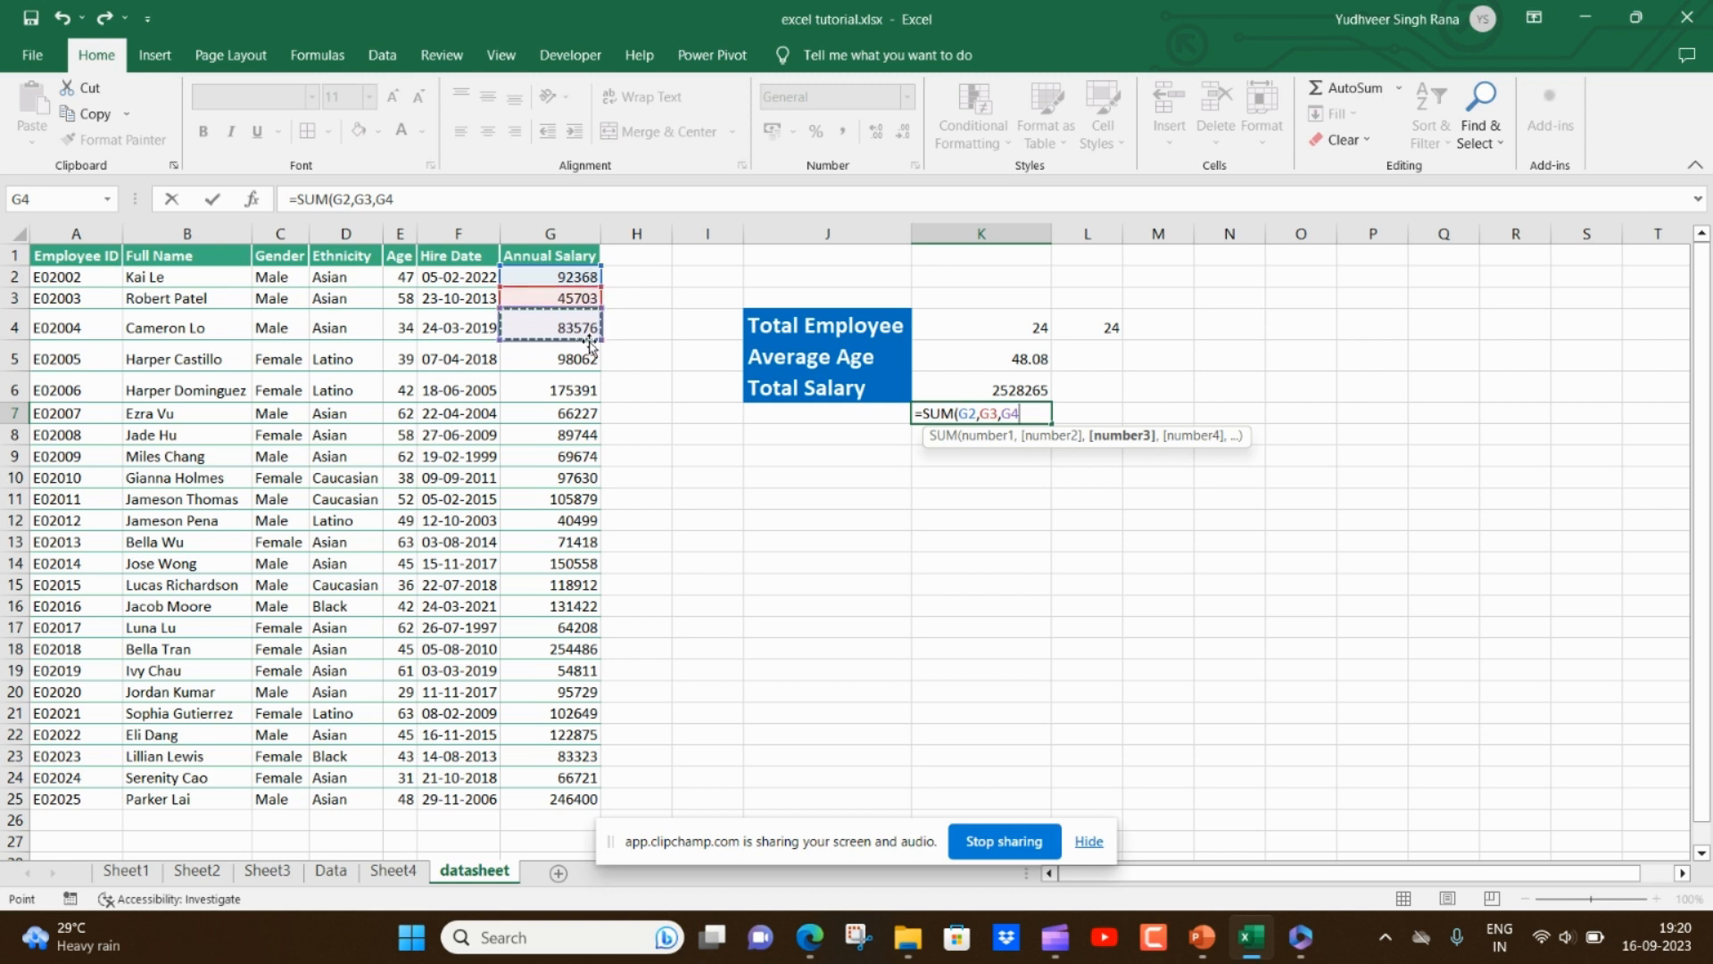
{"action": "key", "text": "Return"}
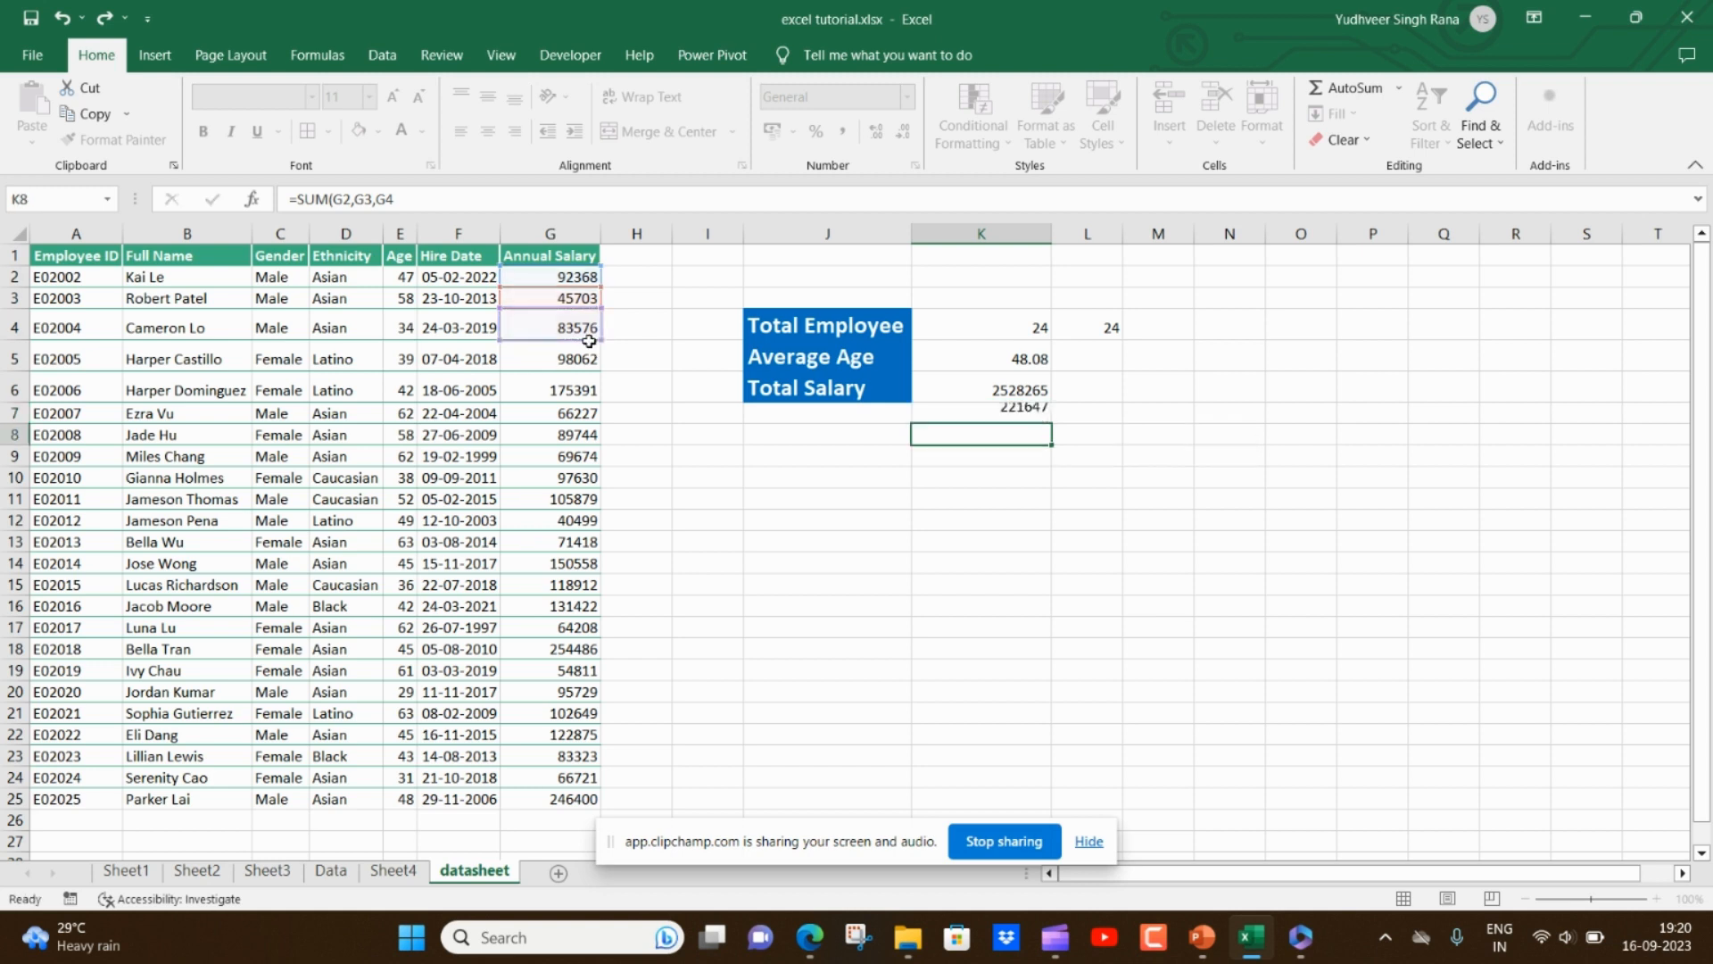
- Review K7's formula against the salary cells G2 to G4
{"action": "left_click", "coordinate": [1035, 408]}
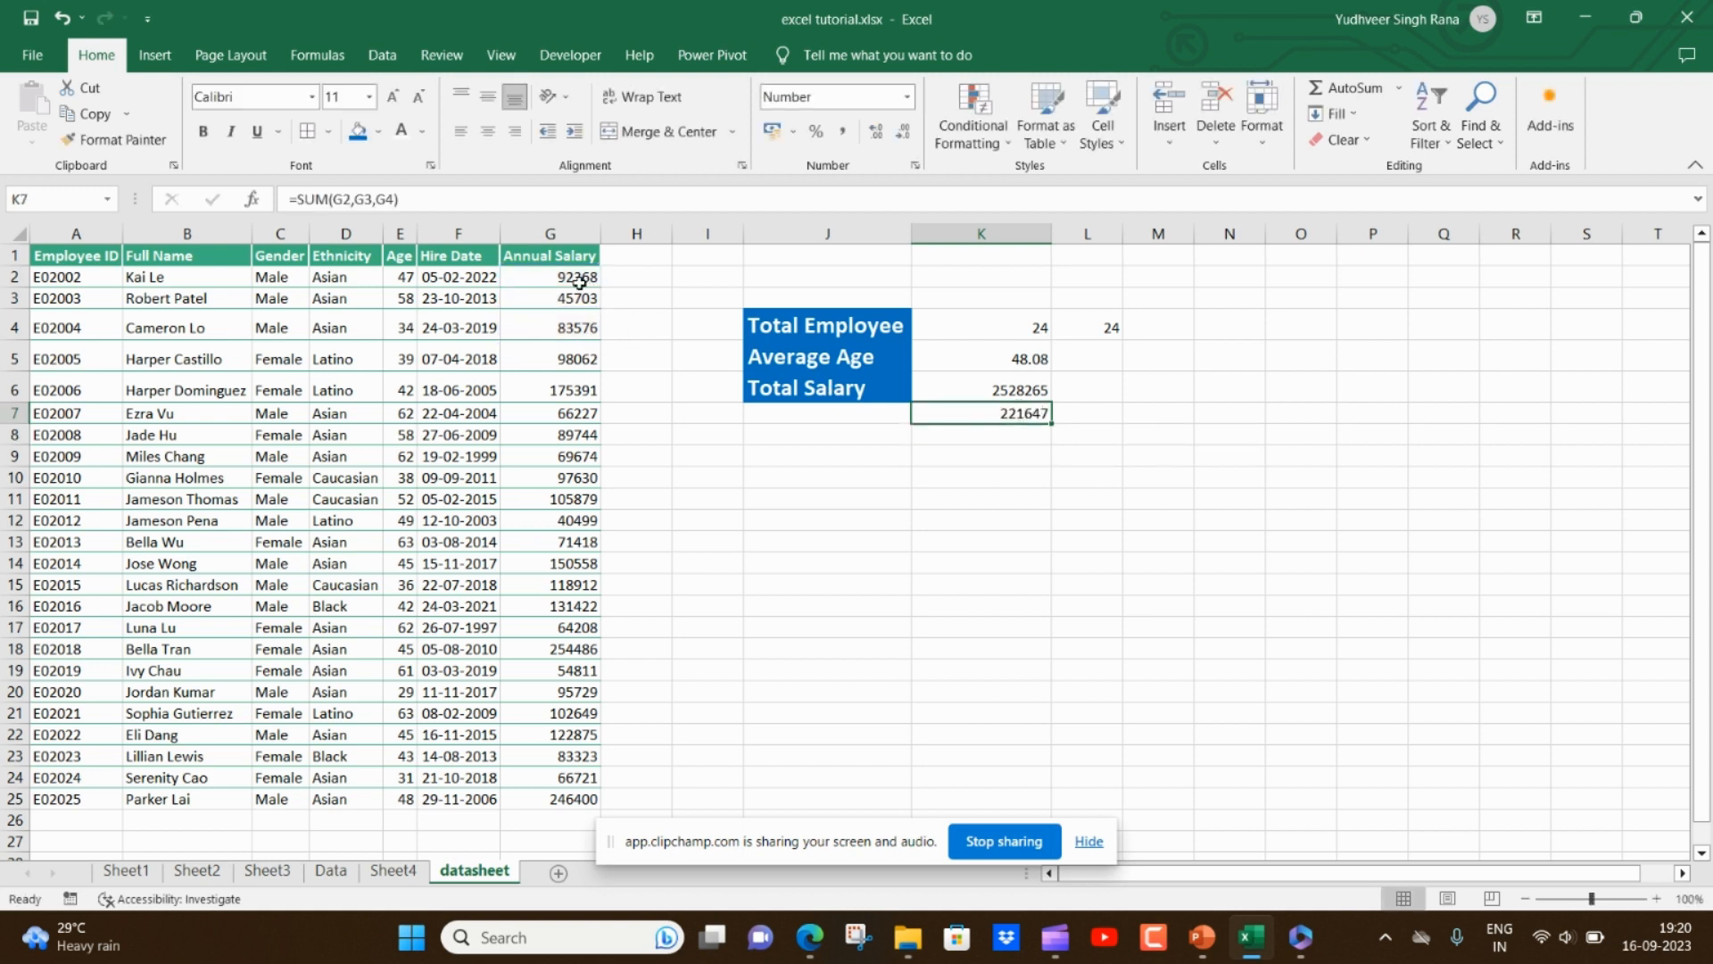
{"action": "left_click_drag", "start_coordinate": [575, 277], "coordinate": [578, 327]}
{"action": "left_click", "coordinate": [994, 479]}
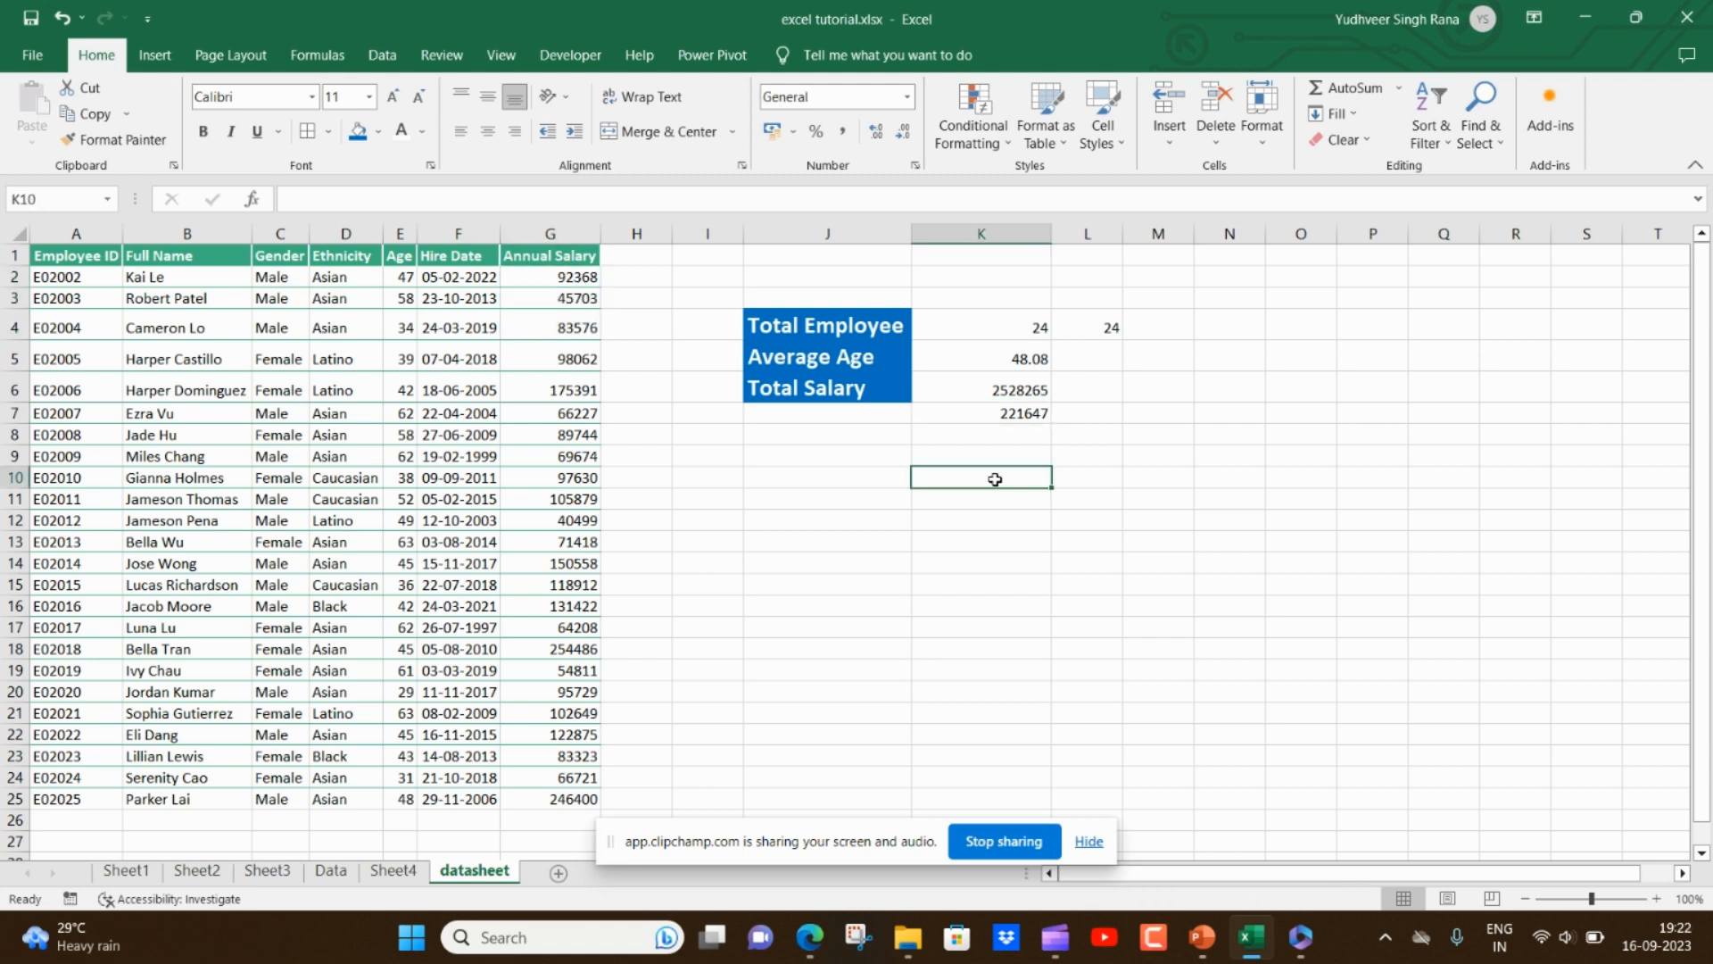